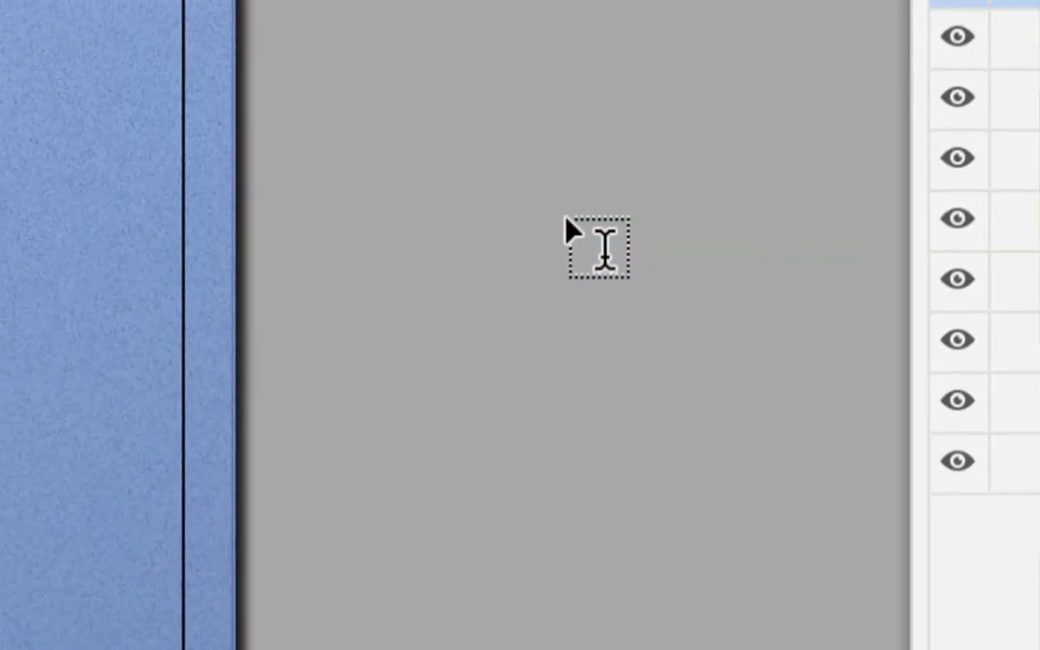
# Step: Add a point text containing the letter "a" on the empty canvas beside the blue and yellow artwork
pyautogui.click(442, 152)
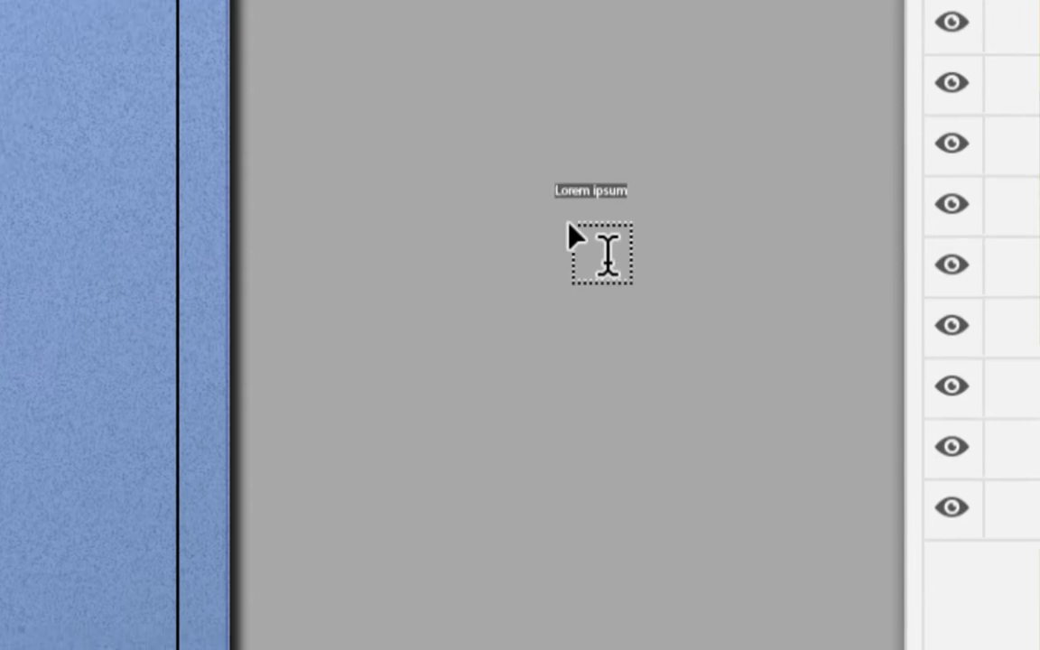
pyautogui.scroll(3, 560, 217)
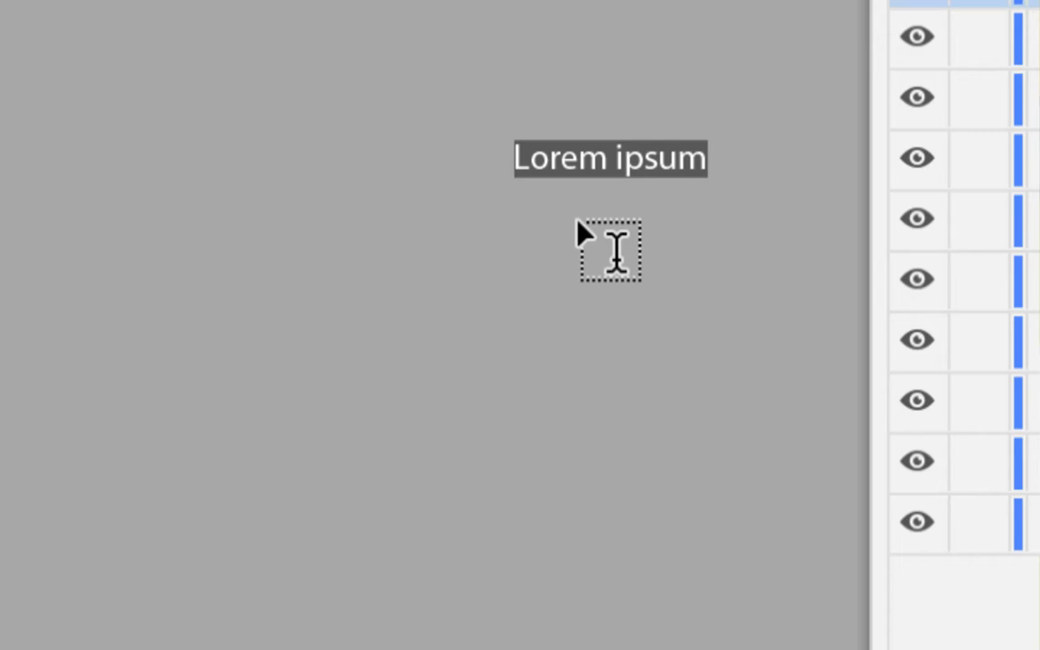
pyautogui.write('a')
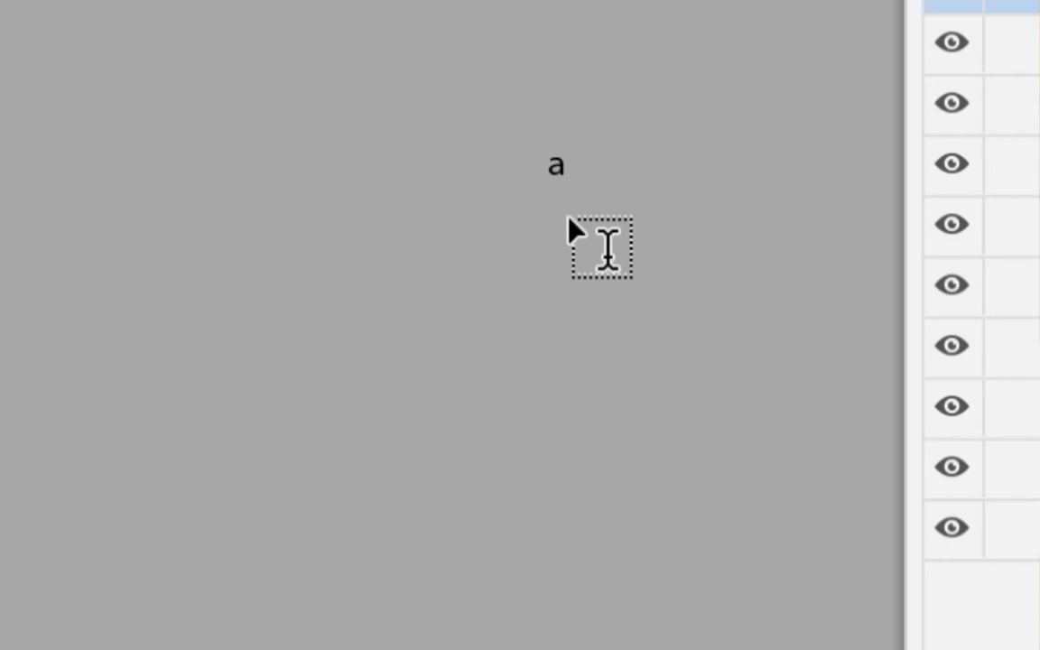
pyautogui.scroll(5, 549, 191)
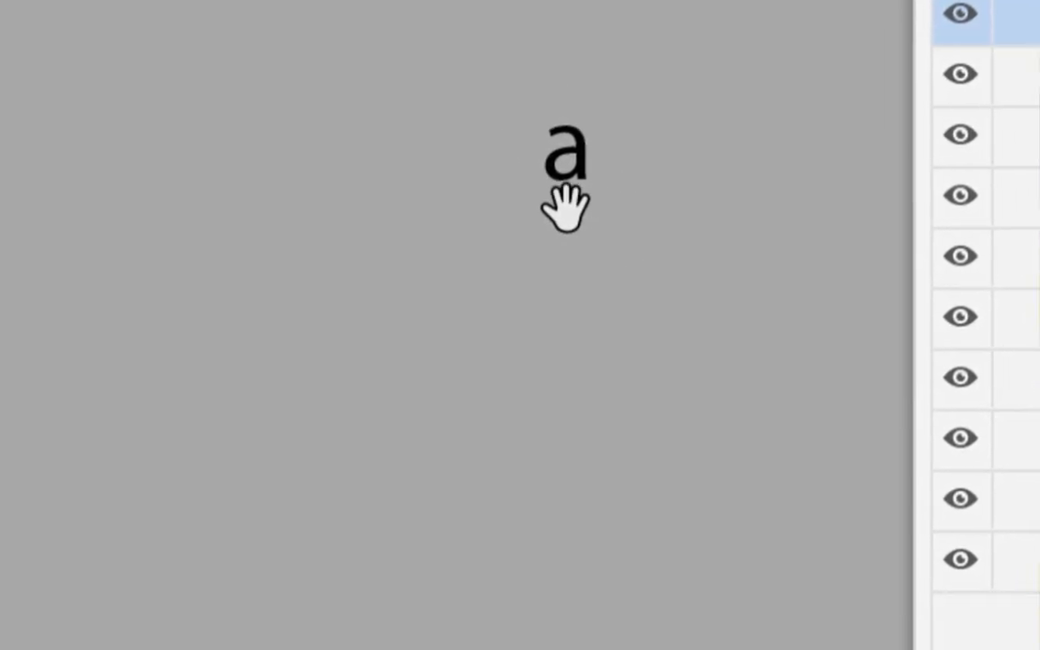
pyautogui.scroll(-2, 563, 216)
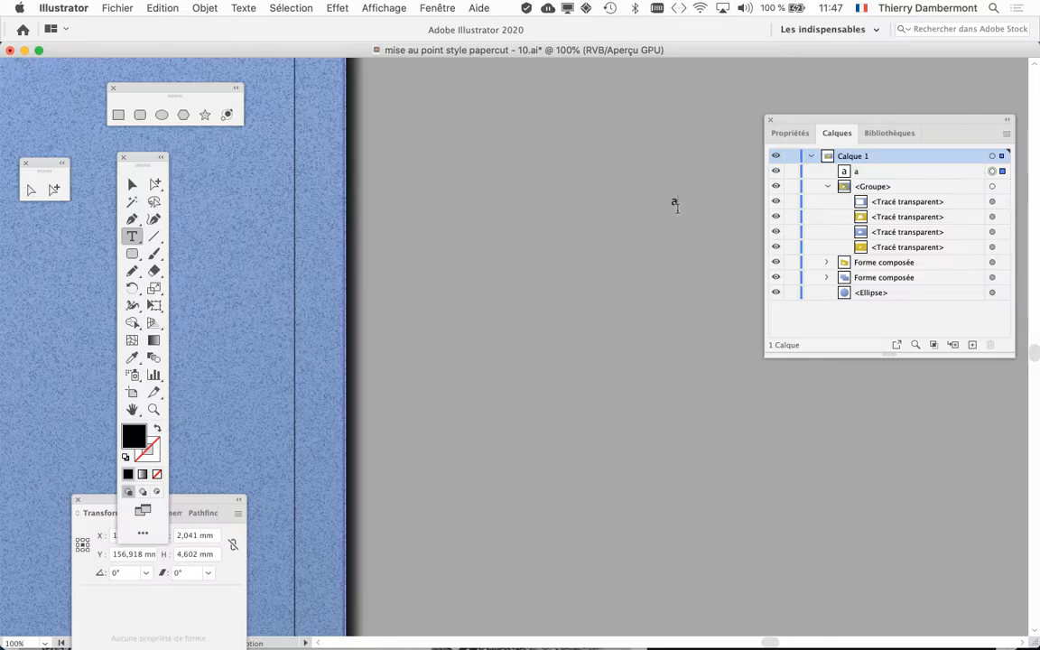
pyautogui.scroll(2, 676, 205)
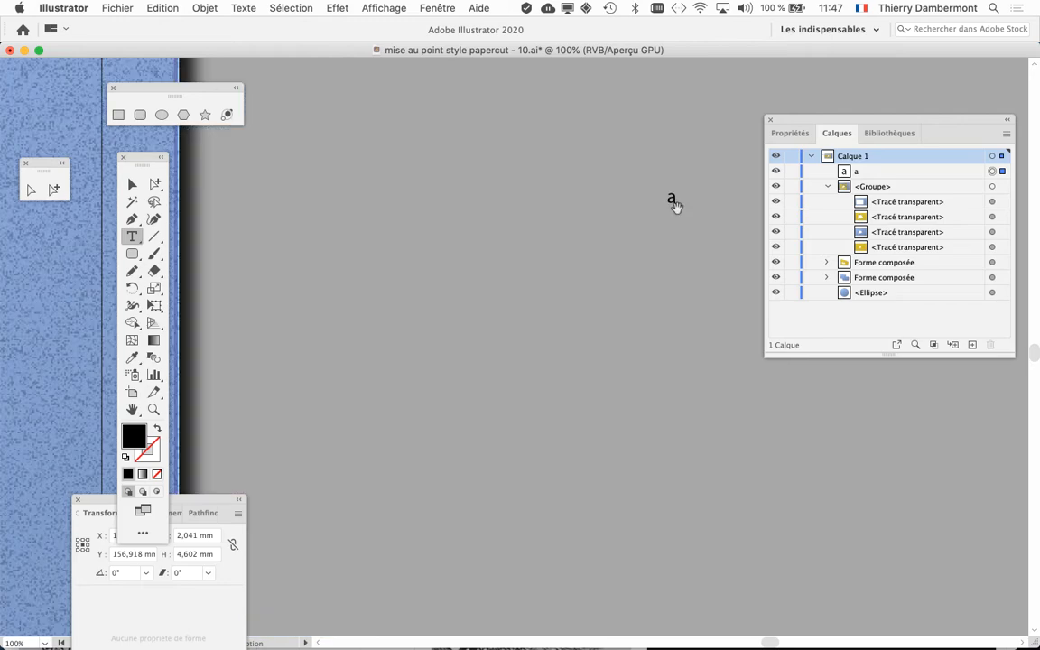
# Step: Enlarge the letter "a" proportionally to about 160 × 361 mm with the Free Transform tool
pyautogui.click(156, 307)
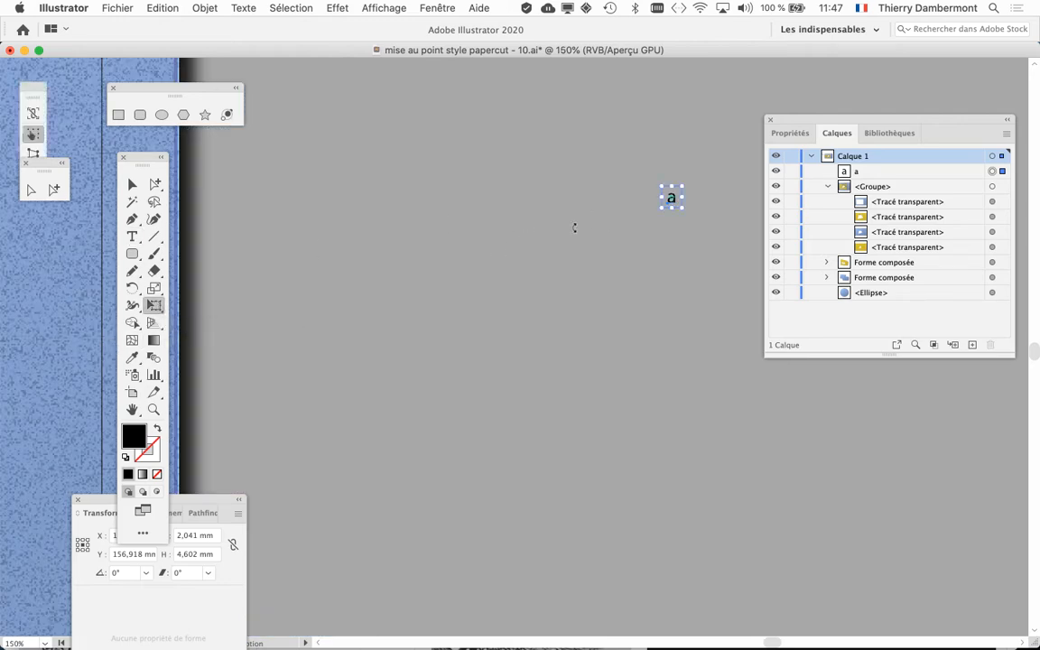
pyautogui.moveTo(662, 206); pyautogui.dragTo(332, 396)
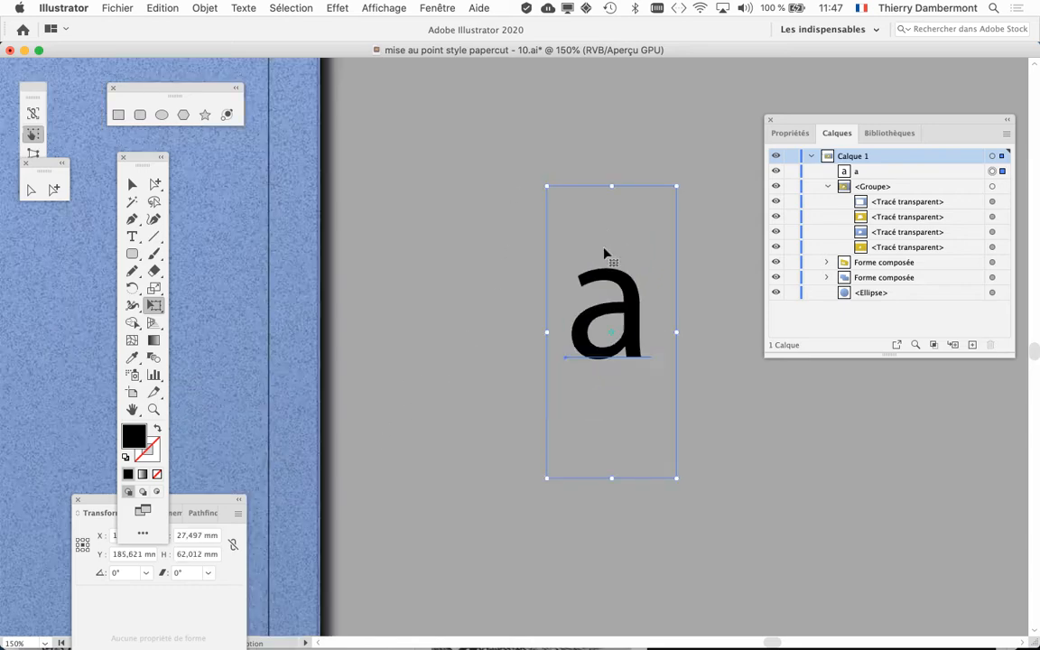
pyautogui.scroll(-8, 604, 251)
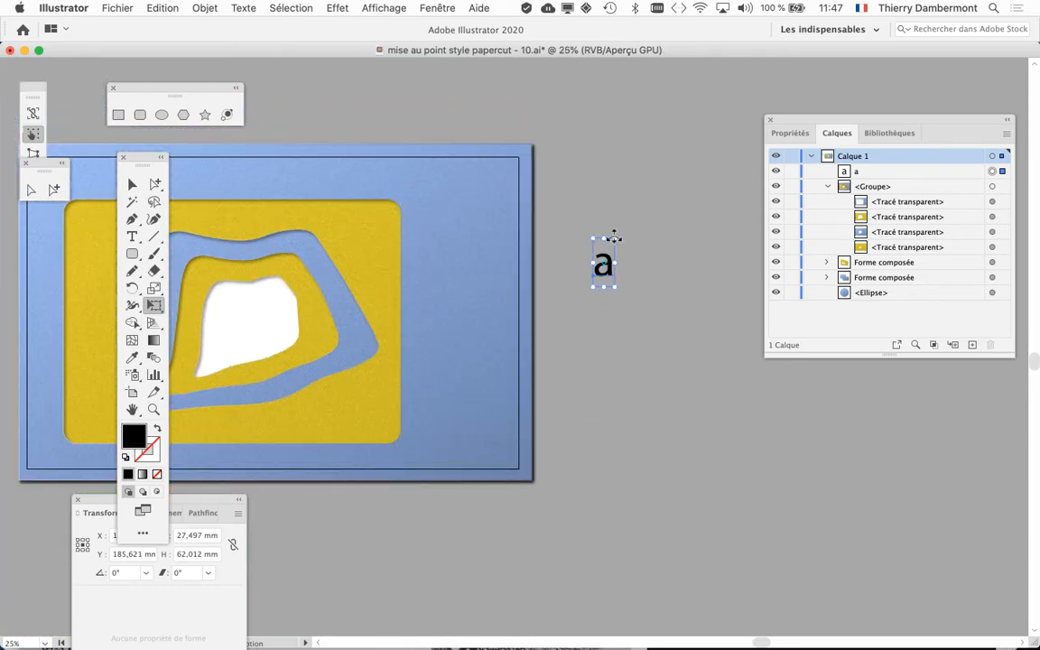
pyautogui.moveTo(614, 239); pyautogui.dragTo(719, 63)
pyautogui.press('super+z')
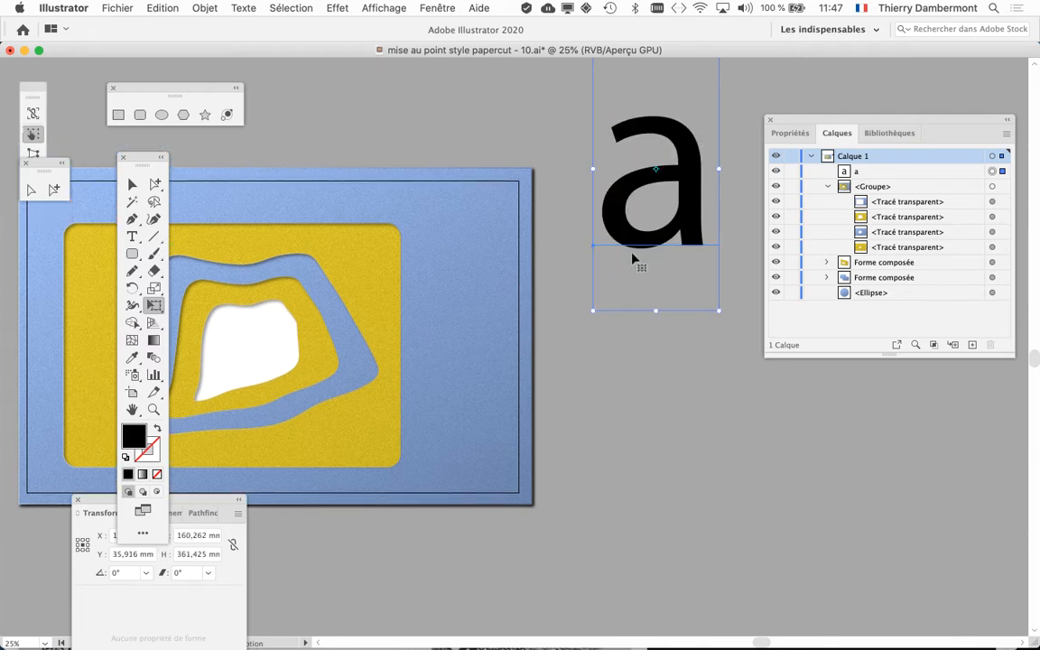
# Step: Move the letter "a" down beside the artwork and scale it to about 125 × 281 mm
pyautogui.moveTo(635, 260); pyautogui.dragTo(650, 326)
pyautogui.scroll(-2, 458, 304)
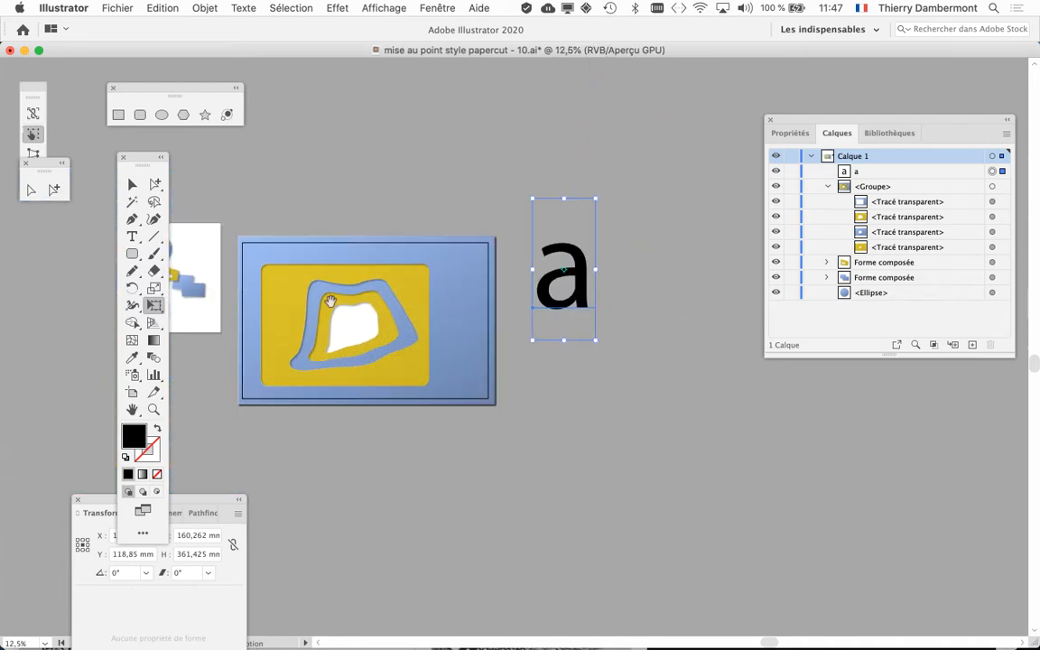
pyautogui.hscroll(-5, 330, 300)
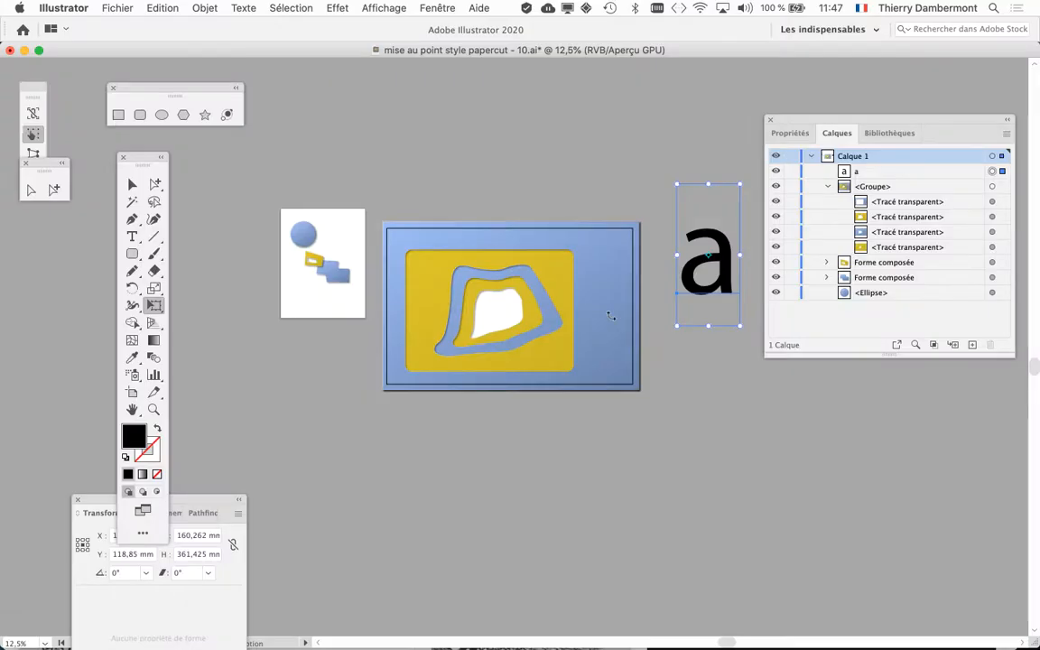
pyautogui.moveTo(810, 124); pyautogui.dragTo(887, 140)
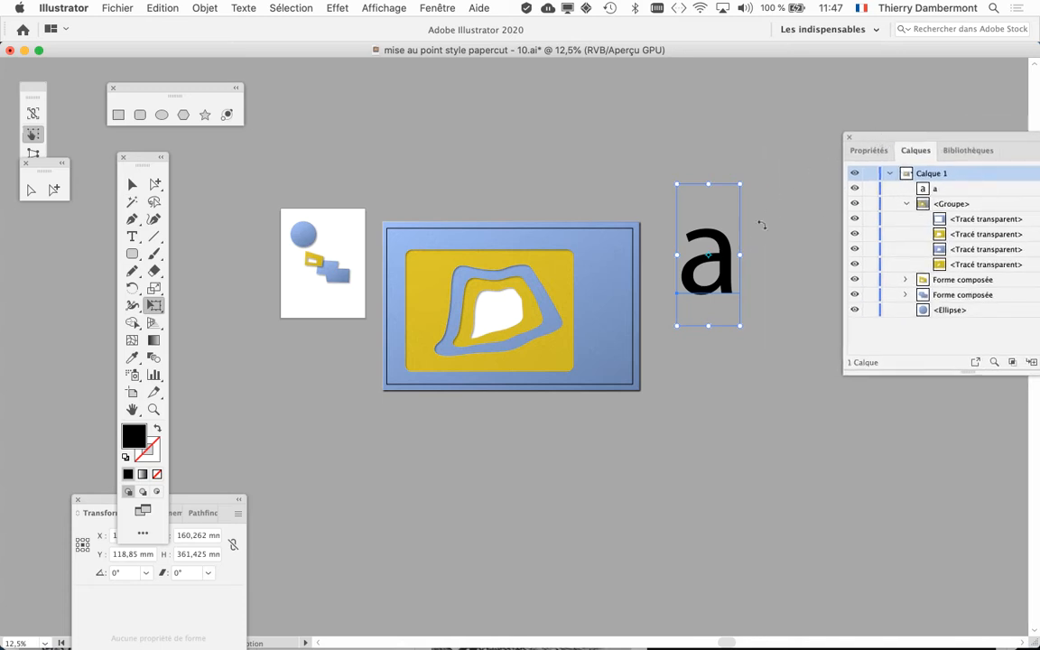
pyautogui.moveTo(679, 186); pyautogui.dragTo(691, 216)
# Step: Position the letter "a" on the wide blue area beside the yellow panel, inside the black frame line
pyautogui.click(132, 183)
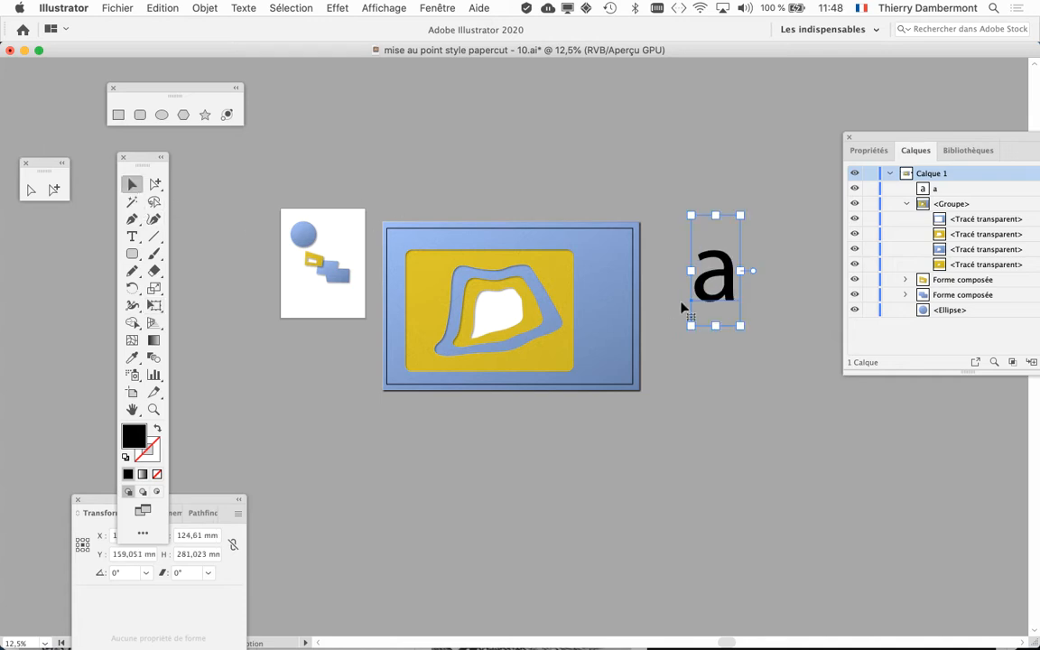
pyautogui.moveTo(723, 296); pyautogui.dragTo(430, 304)
pyautogui.scroll(1, 430, 304)
pyautogui.scroll(1, 430, 304)
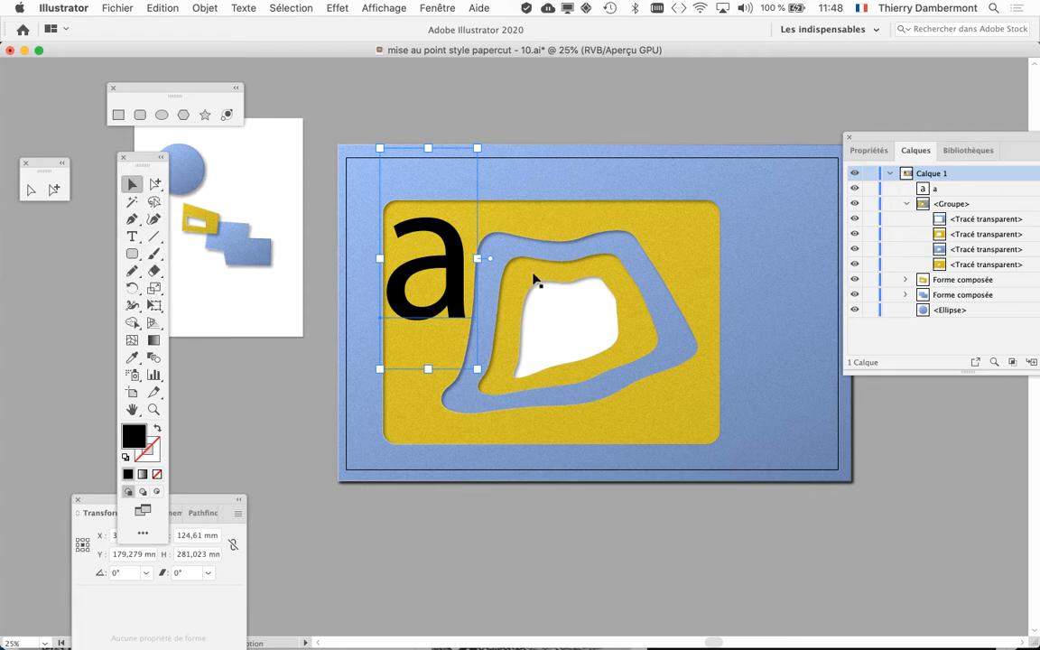
pyautogui.moveTo(451, 269); pyautogui.dragTo(808, 271)
pyautogui.hscroll(1, 720, 309)
pyautogui.scroll(-2, 720, 309)
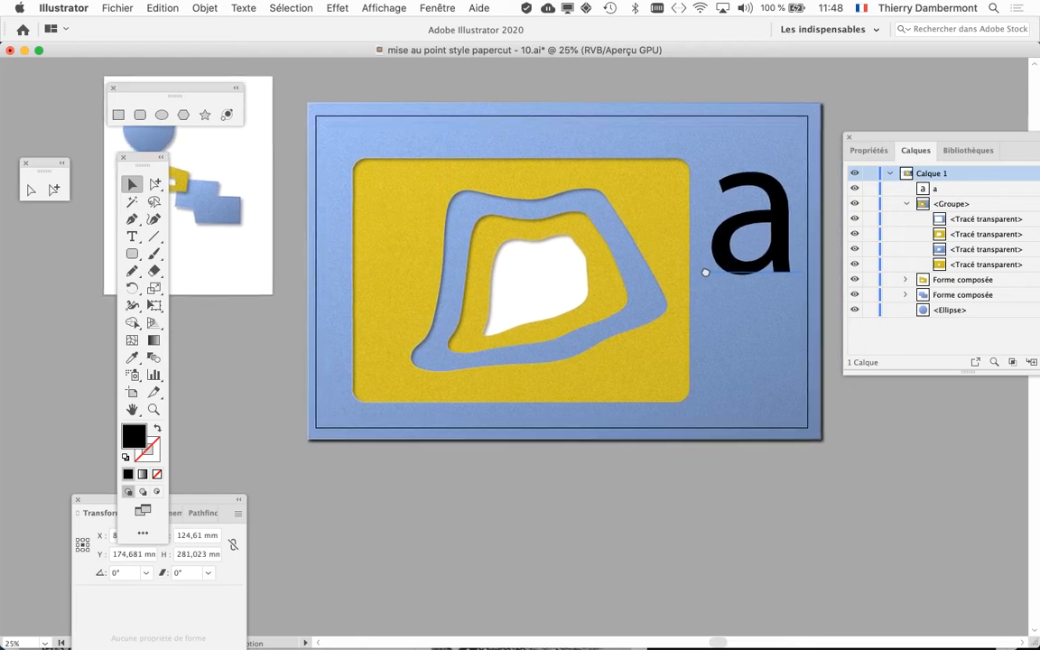
pyautogui.click(770, 226)
pyautogui.moveTo(759, 216); pyautogui.dragTo(755, 222)
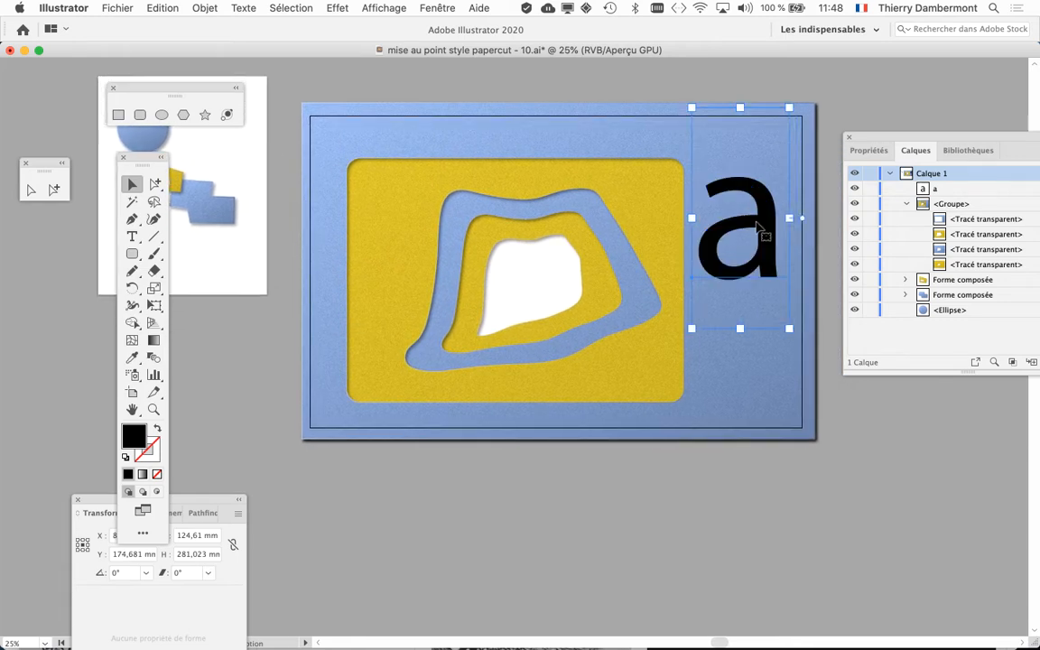
# Step: Scale the letter "a" down to about 111 × 250 mm and shift it slightly lower within the blue area
pyautogui.click(155, 307)
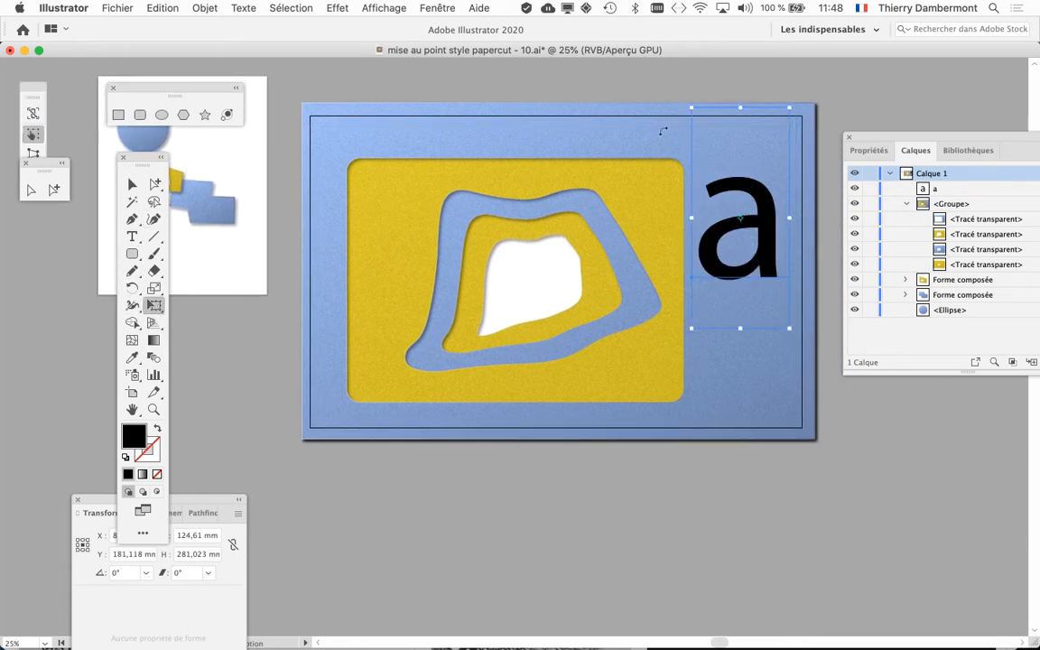
pyautogui.moveTo(691, 109); pyautogui.dragTo(703, 133)
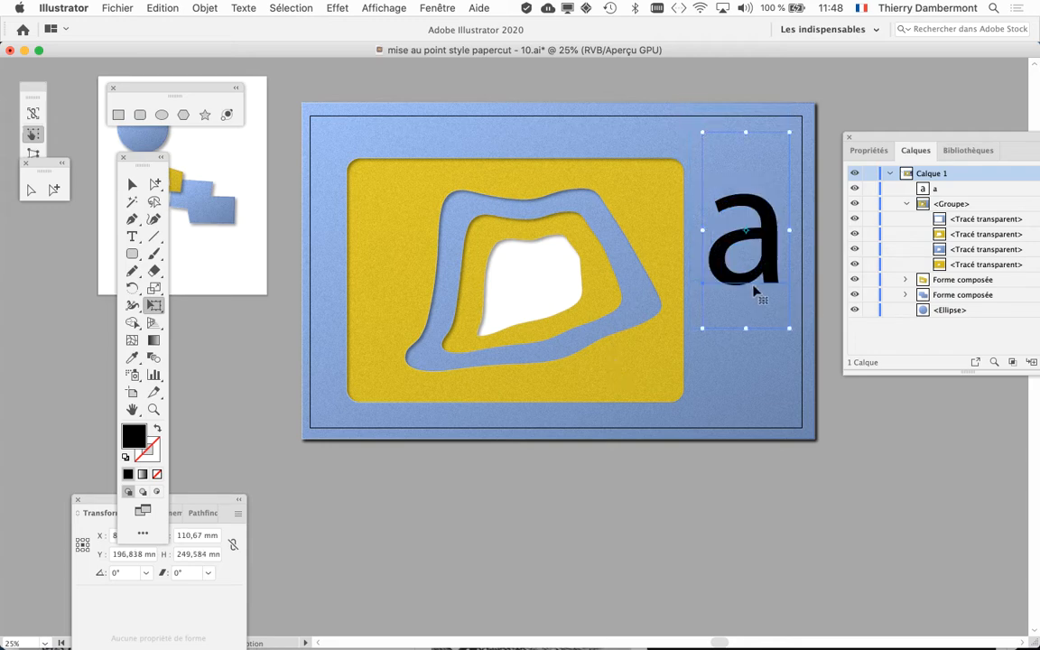
pyautogui.moveTo(757, 291); pyautogui.dragTo(747, 312)
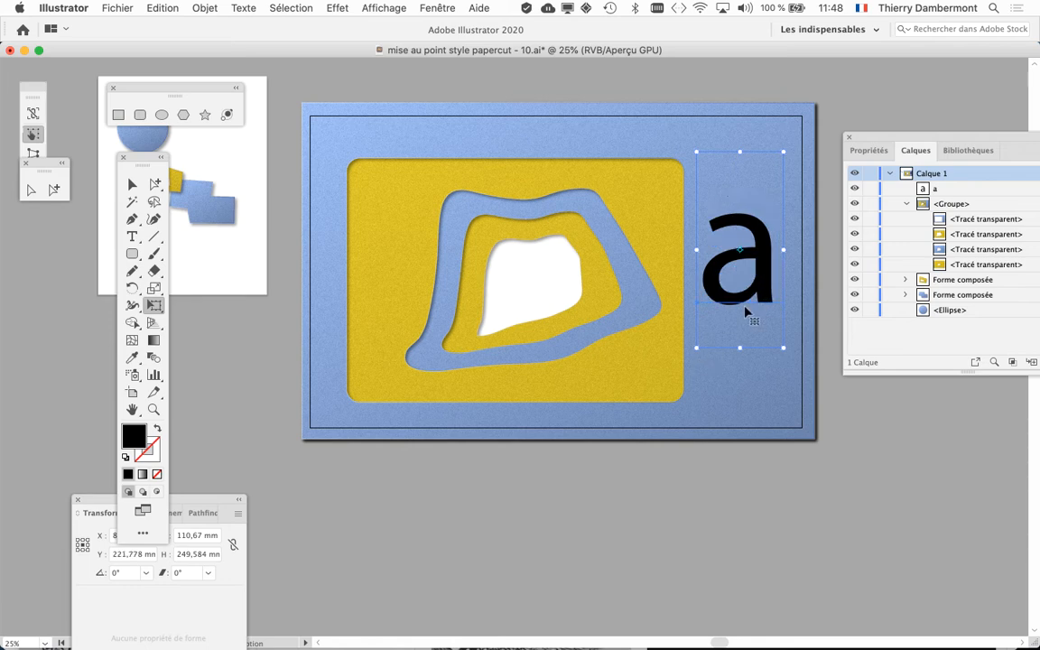
pyautogui.moveTo(677, 273); pyautogui.dragTo(548, 235)
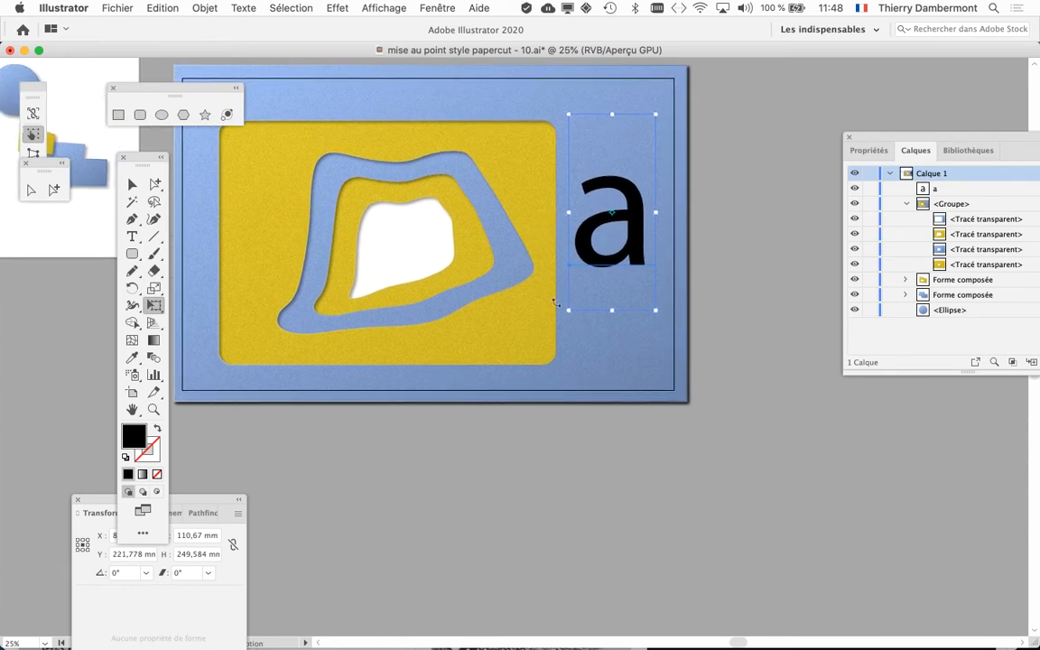
# Step: Convert the letter "a" to outlines and expand its group in the layer list to show its compound path
pyautogui.click(232, 8)
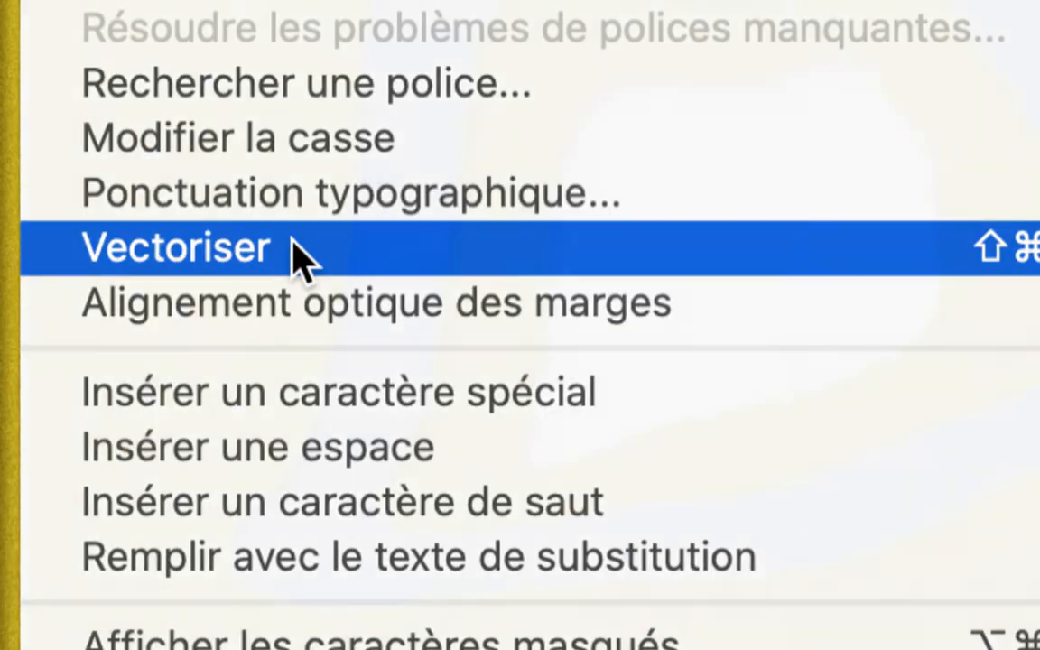
pyautogui.click(293, 242)
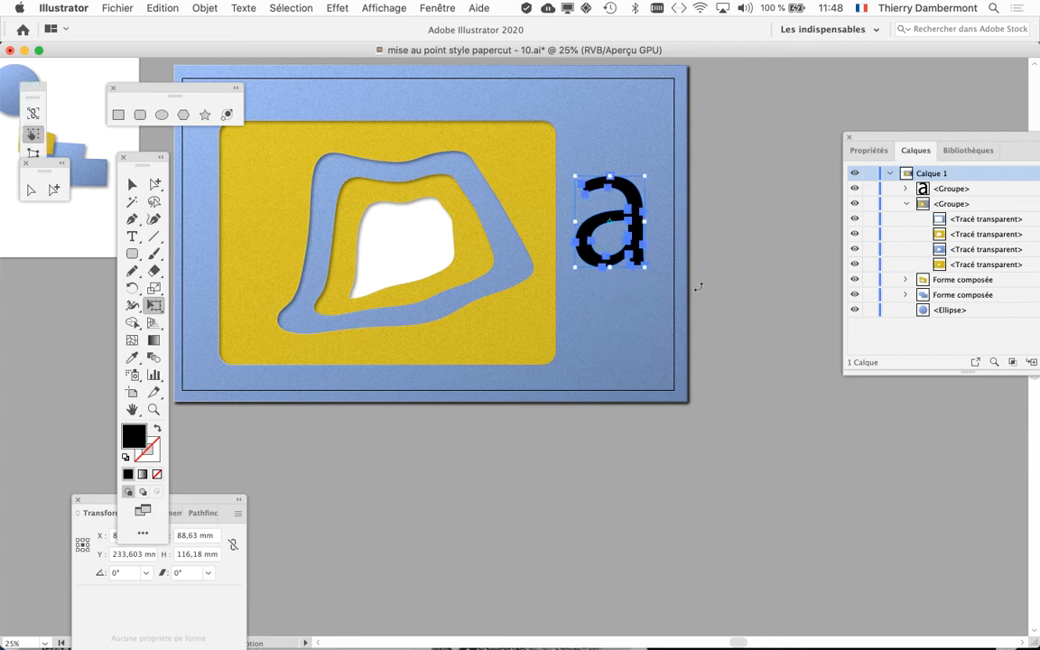
pyautogui.moveTo(921, 135); pyautogui.dragTo(790, 80)
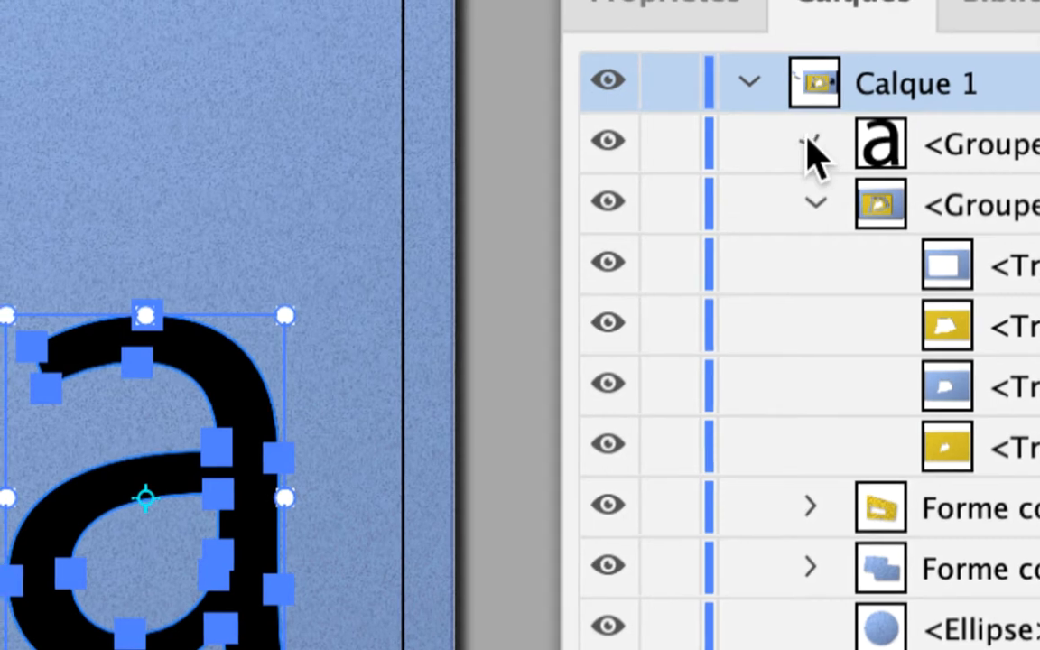
pyautogui.click(280, 133)
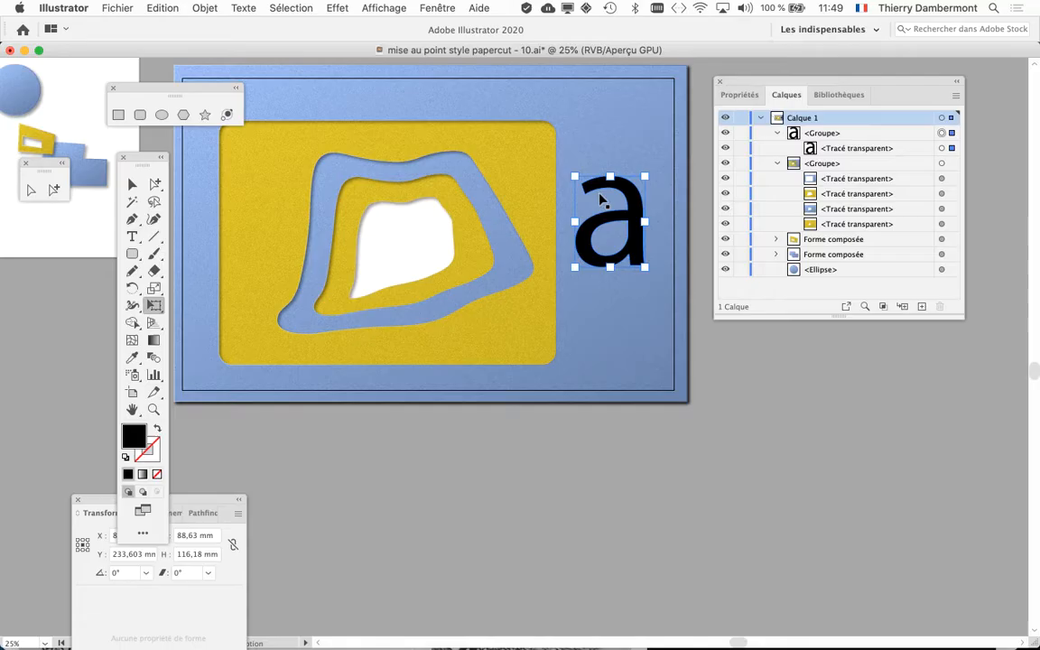
# Step: Release the compound path of the outlined "a" and delete the separated letter paths
pyautogui.click(201, 8)
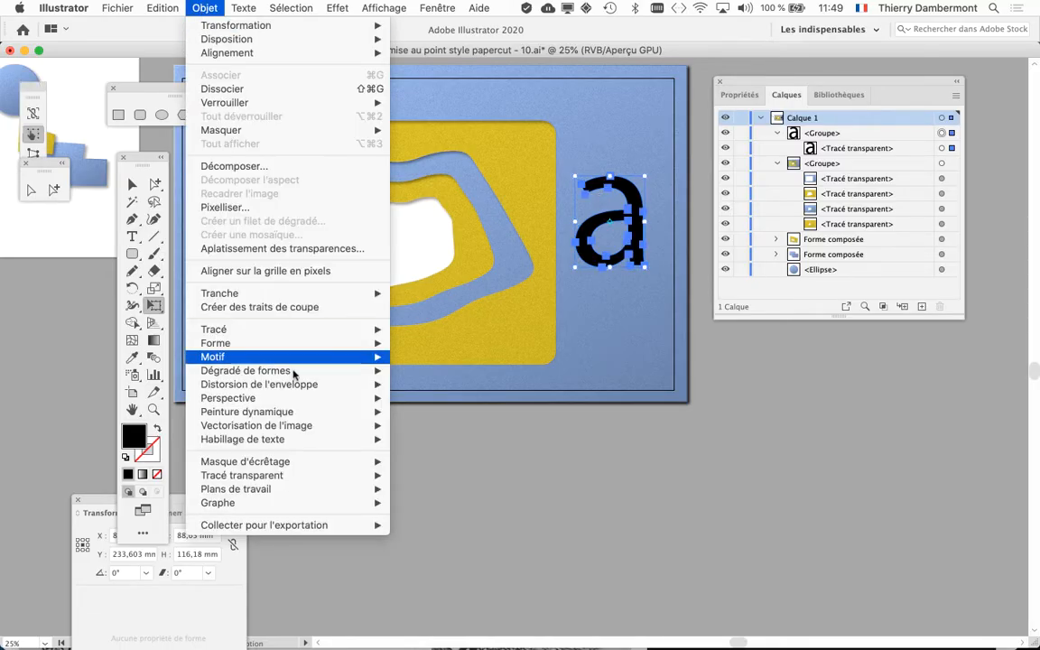
pyautogui.moveTo(325, 481)
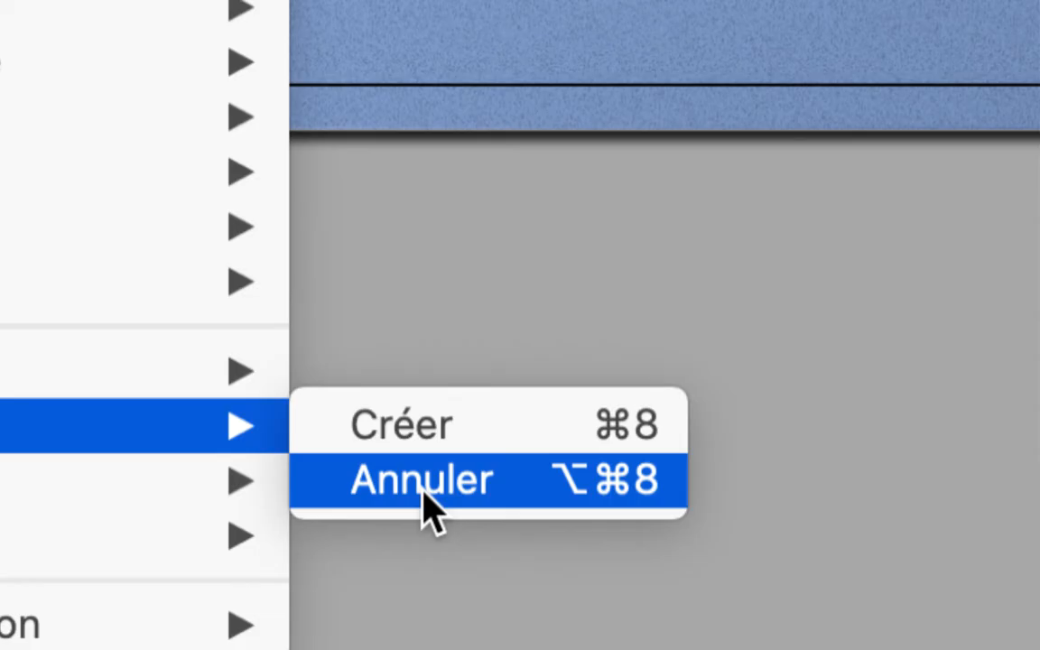
pyautogui.click(423, 494)
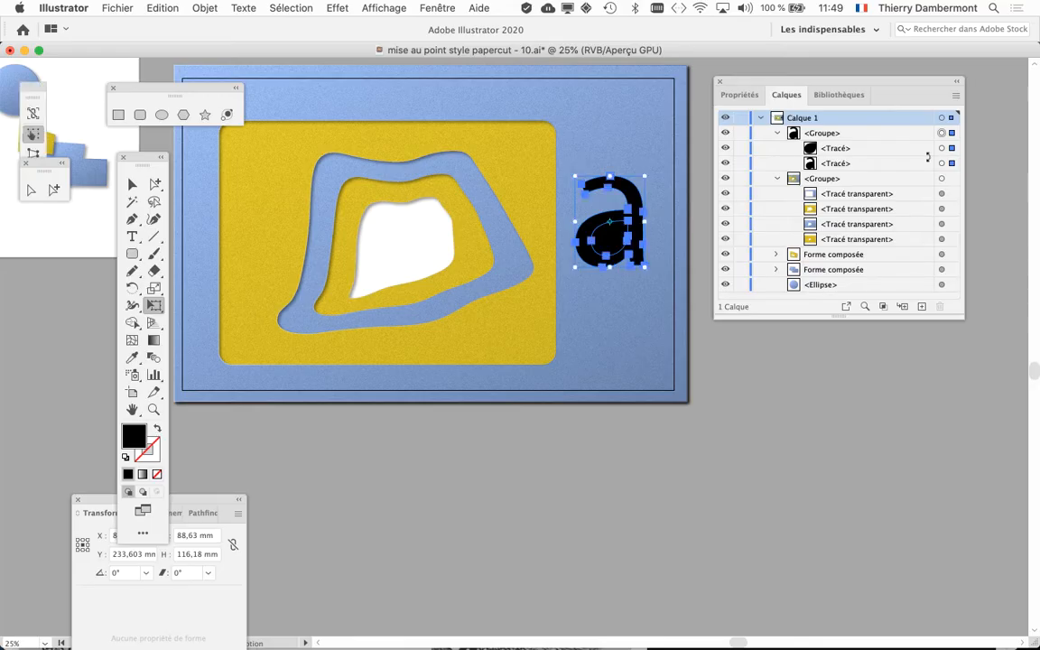
pyautogui.press('super')
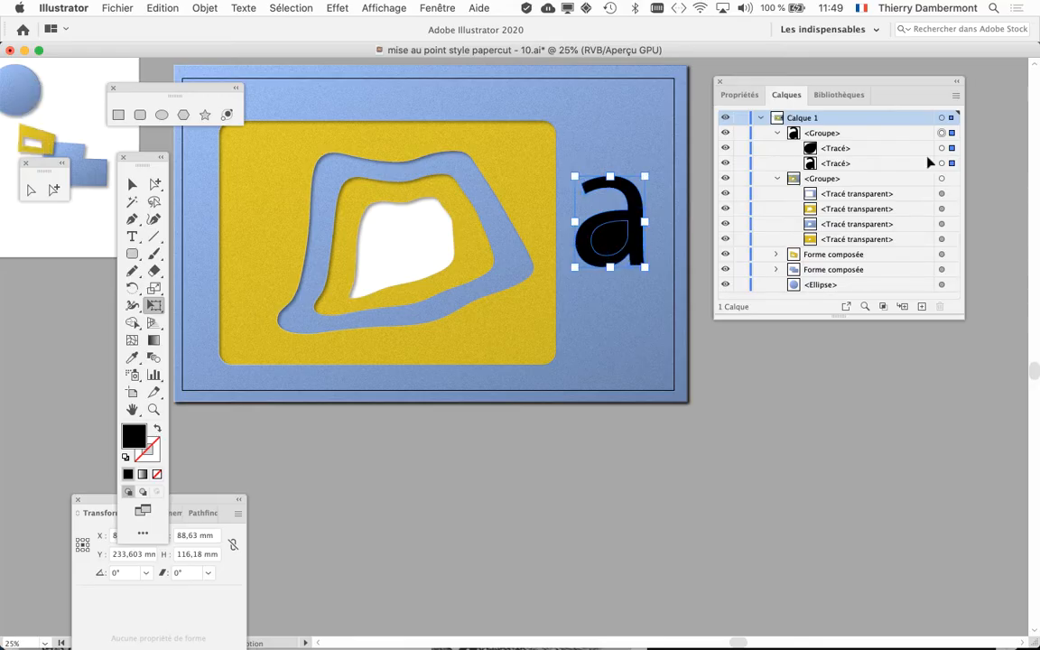
pyautogui.press('Delete')
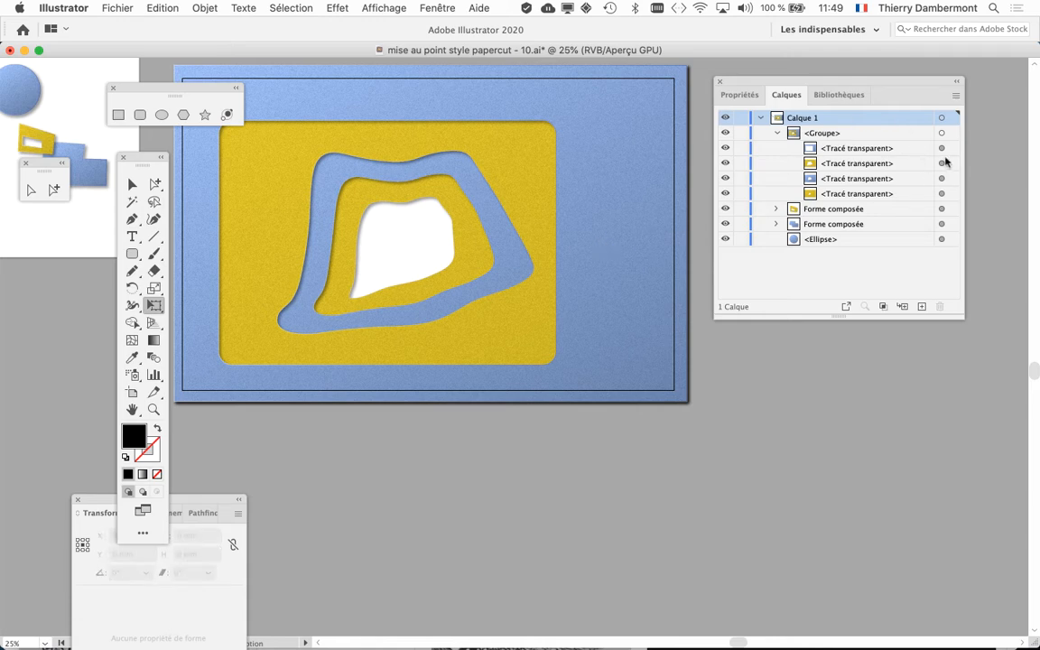
# Step: Select the artwork group's topmost blue compound path, try shifting it away from the other layers, and undo the move
pyautogui.click(942, 149)
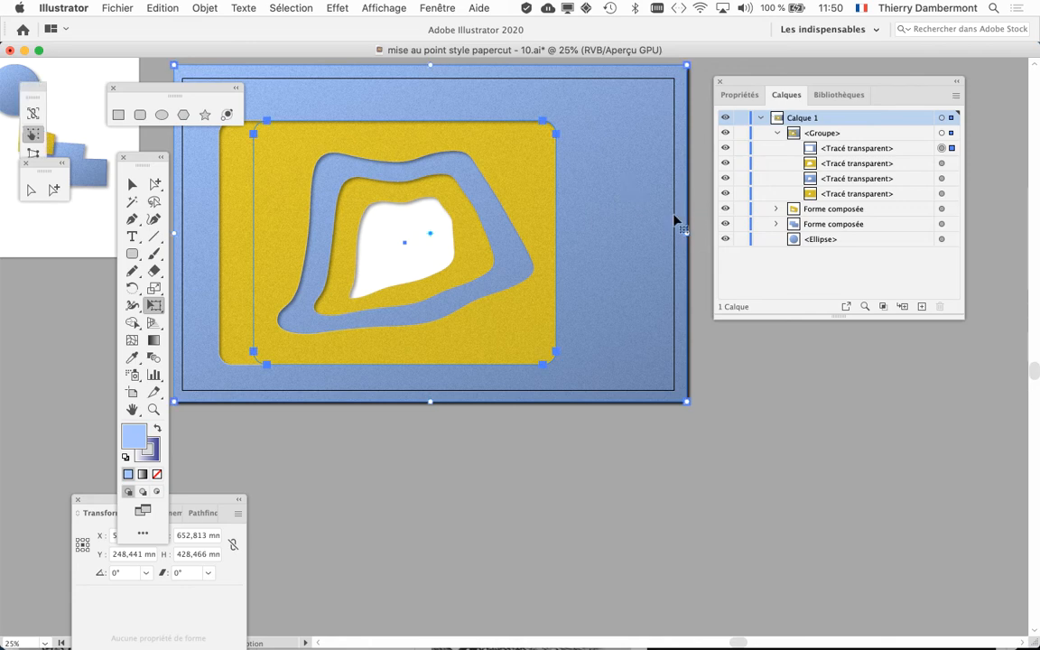
pyautogui.moveTo(656, 246); pyautogui.dragTo(700, 294)
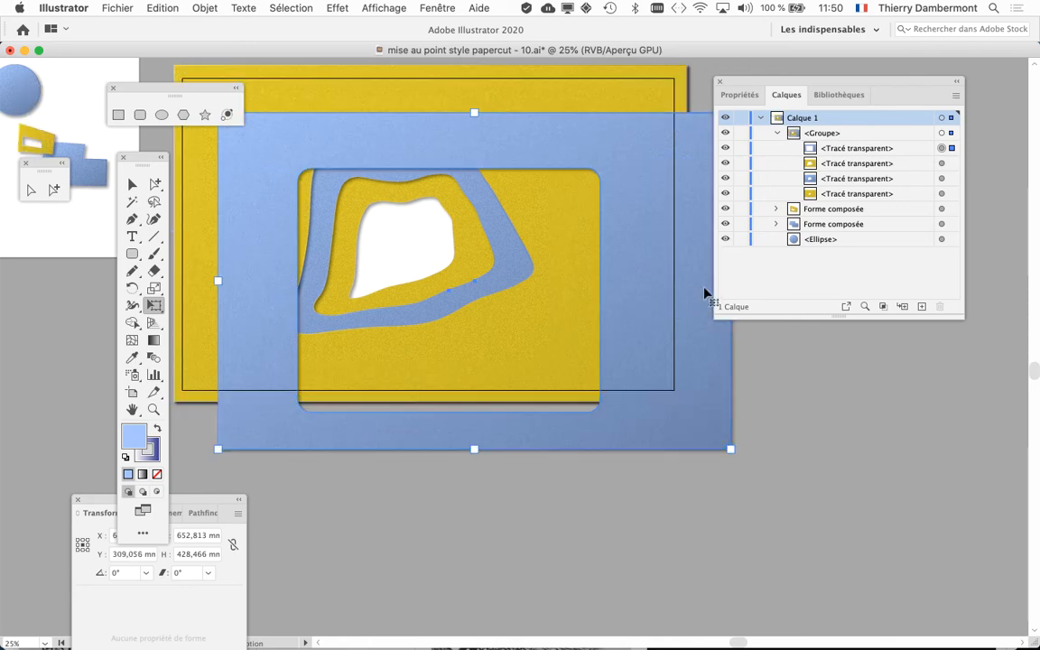
pyautogui.press('super+z')
# Step: Isolate the artwork group's topmost blue compound path and paste the letter "a" in place inside it
pyautogui.moveTo(590, 326); pyautogui.dragTo(694, 388)
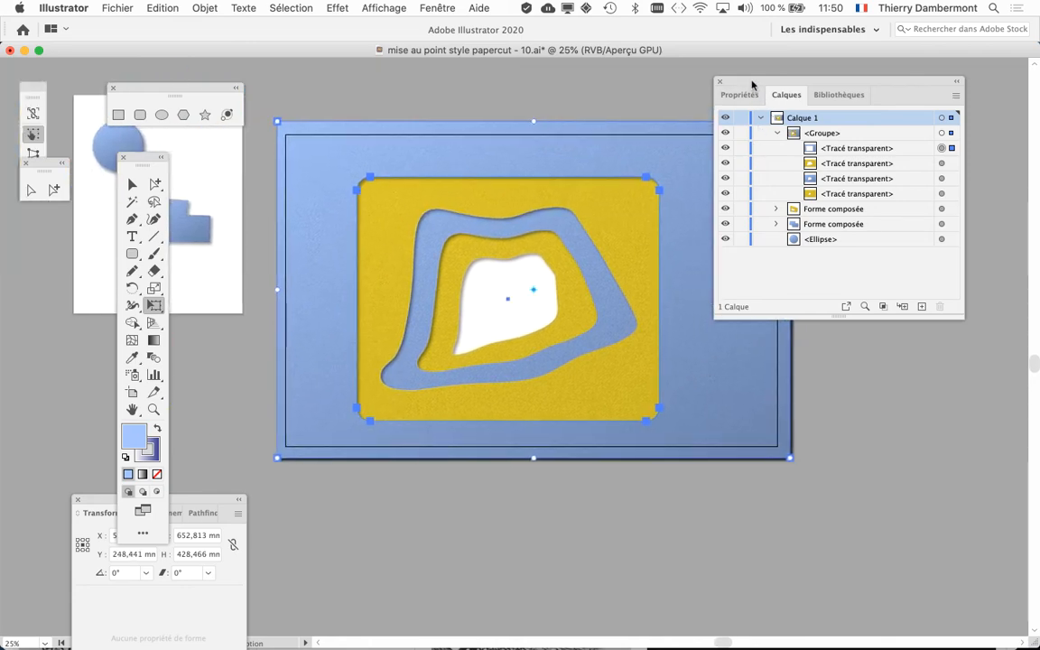
pyautogui.moveTo(750, 83); pyautogui.dragTo(909, 91)
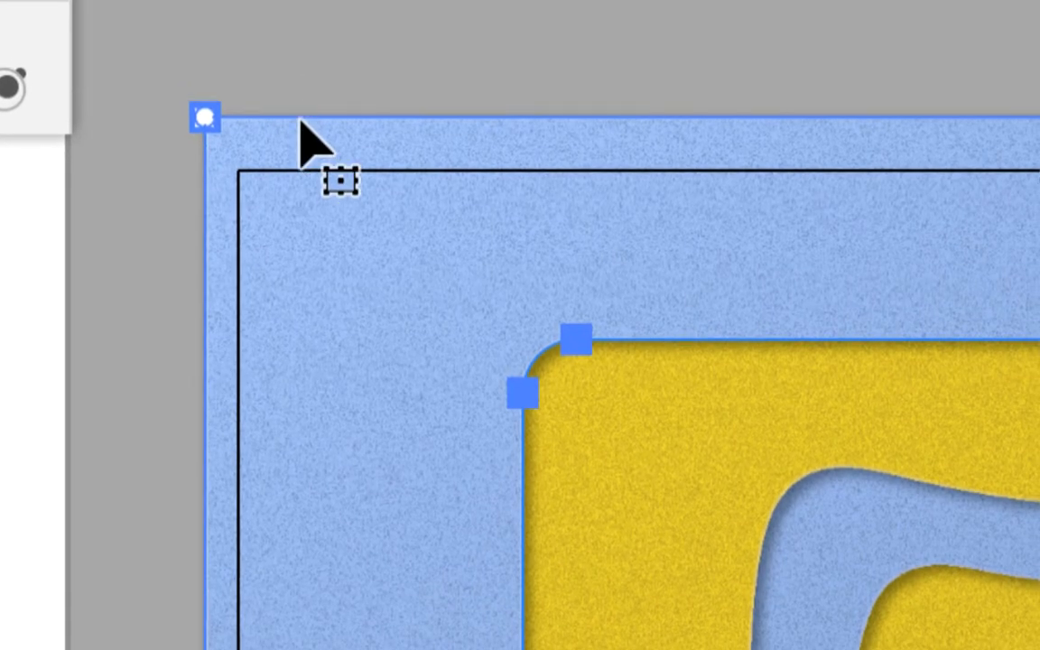
pyautogui.rightClick(301, 133)
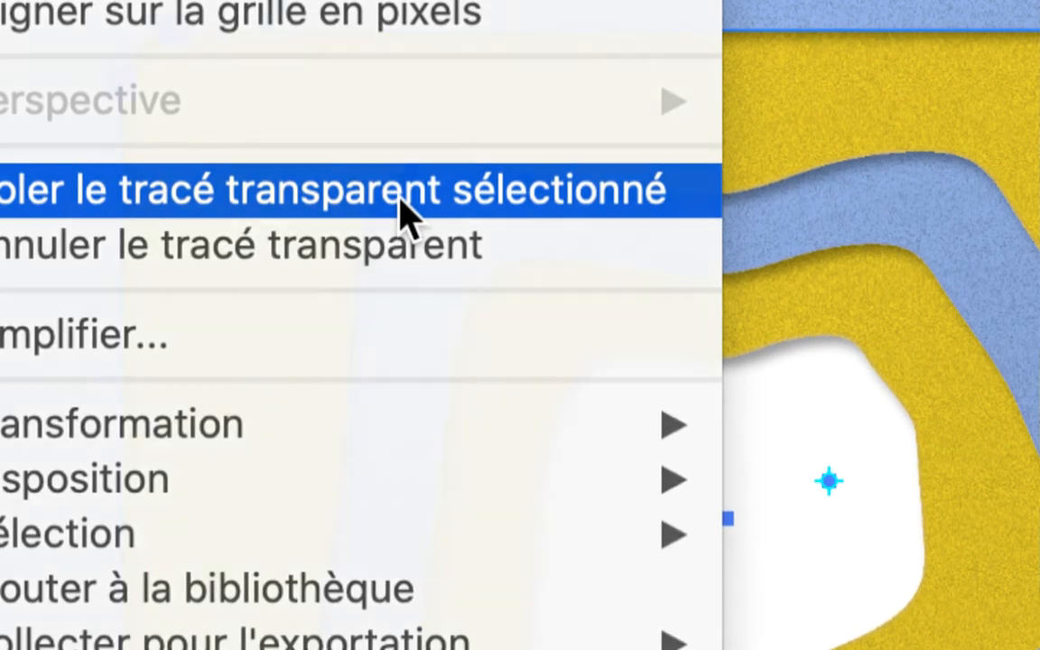
pyautogui.click(403, 213)
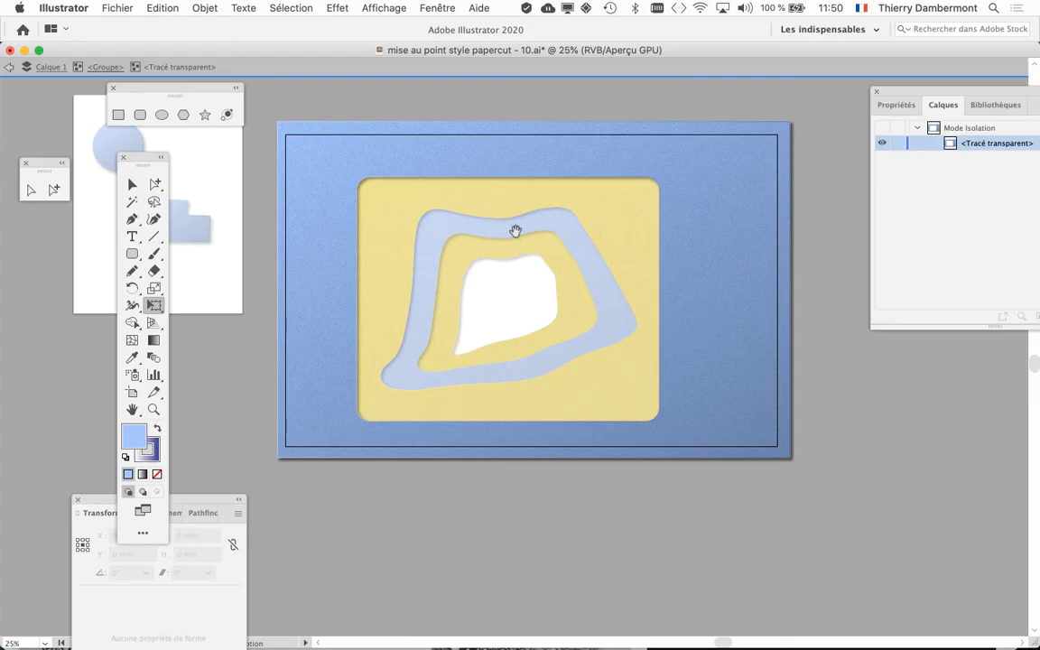
pyautogui.moveTo(515, 233); pyautogui.dragTo(501, 198)
pyautogui.moveTo(150, 86); pyautogui.dragTo(149, 107)
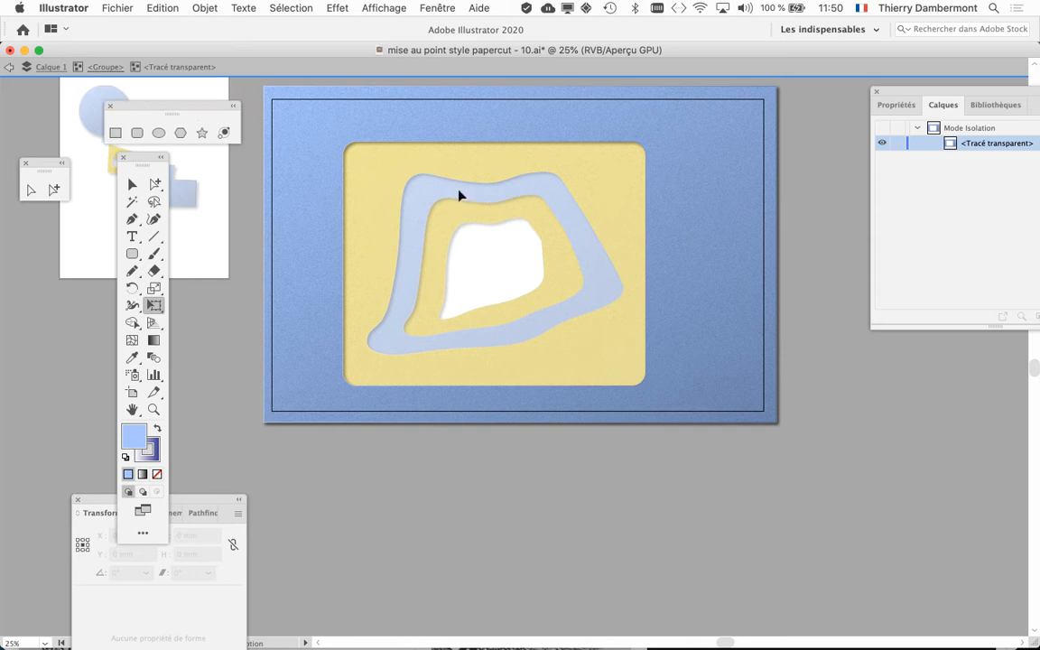
pyautogui.click(163, 7)
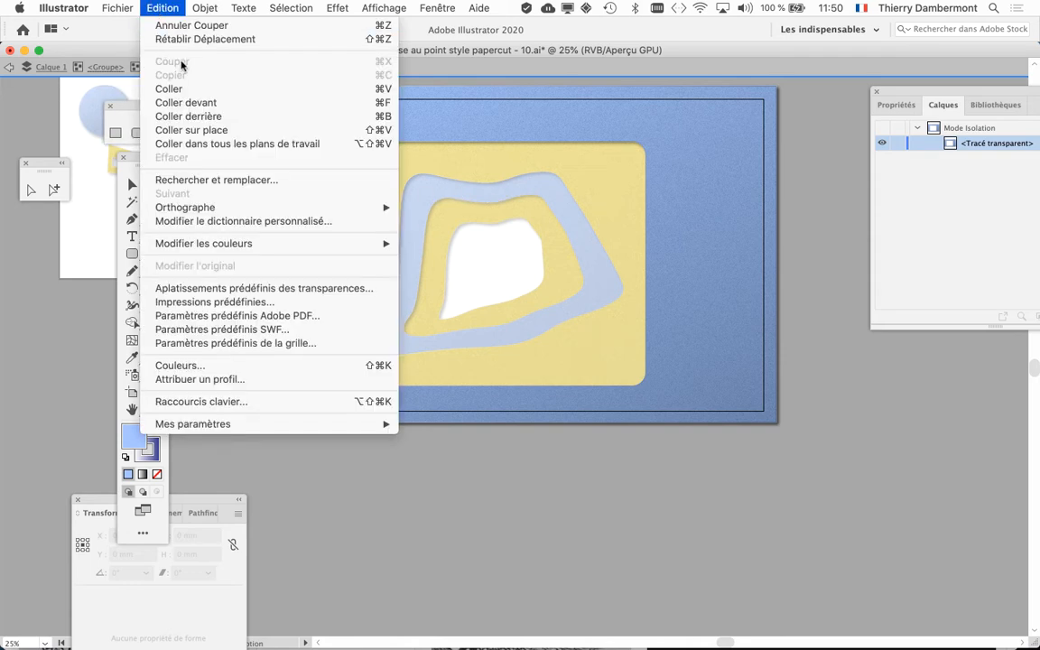
pyautogui.click(217, 133)
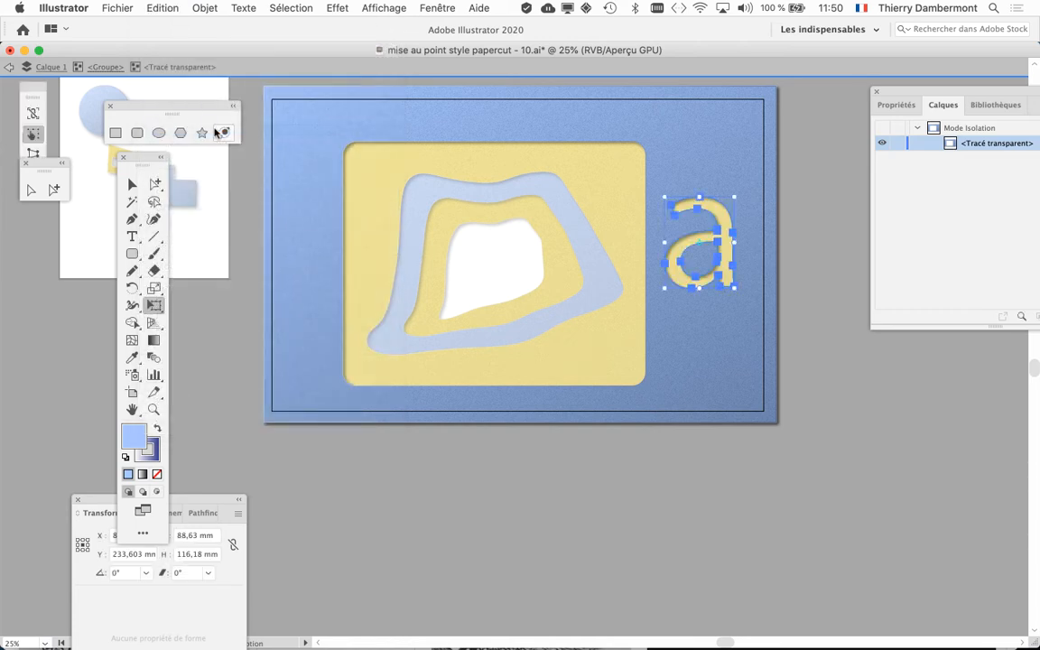
pyautogui.moveTo(642, 207); pyautogui.dragTo(597, 202)
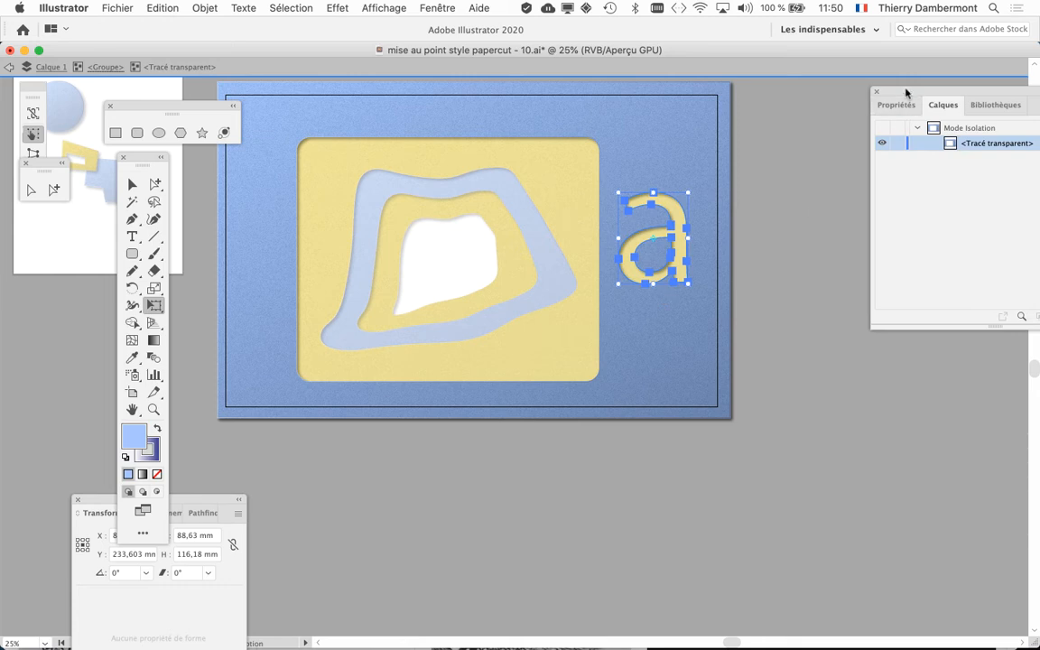
pyautogui.moveTo(906, 92); pyautogui.dragTo(779, 101)
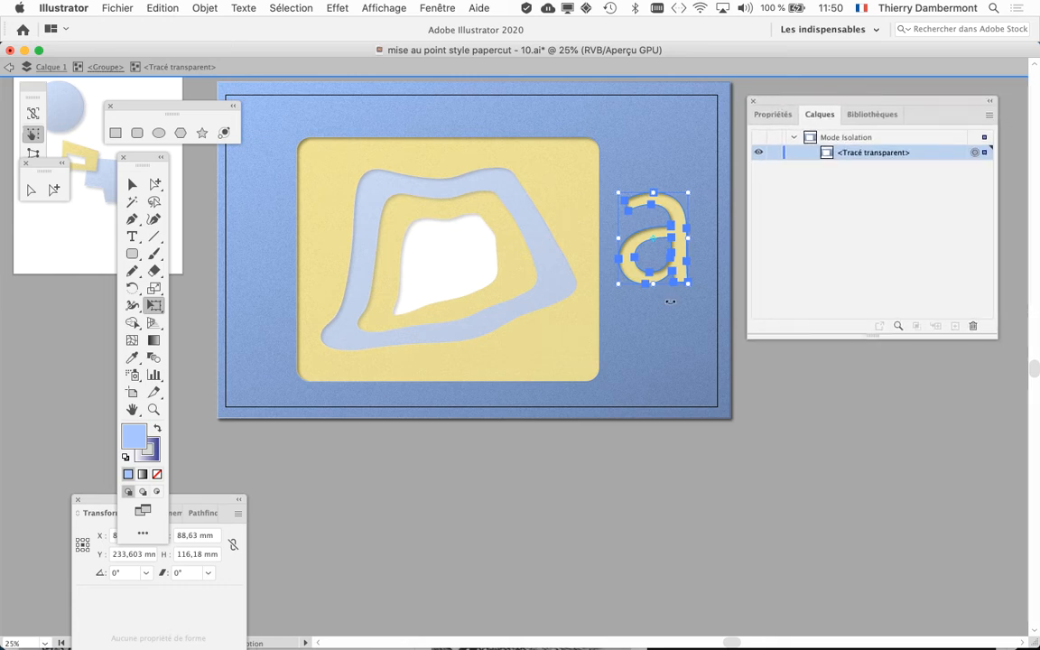
# Step: Undo the in-place paste, the isolation and the cut of the outlined letter "a"
pyautogui.press('alt+super+8')
pyautogui.press('v')
pyautogui.press('super+z')
pyautogui.press('super+z')
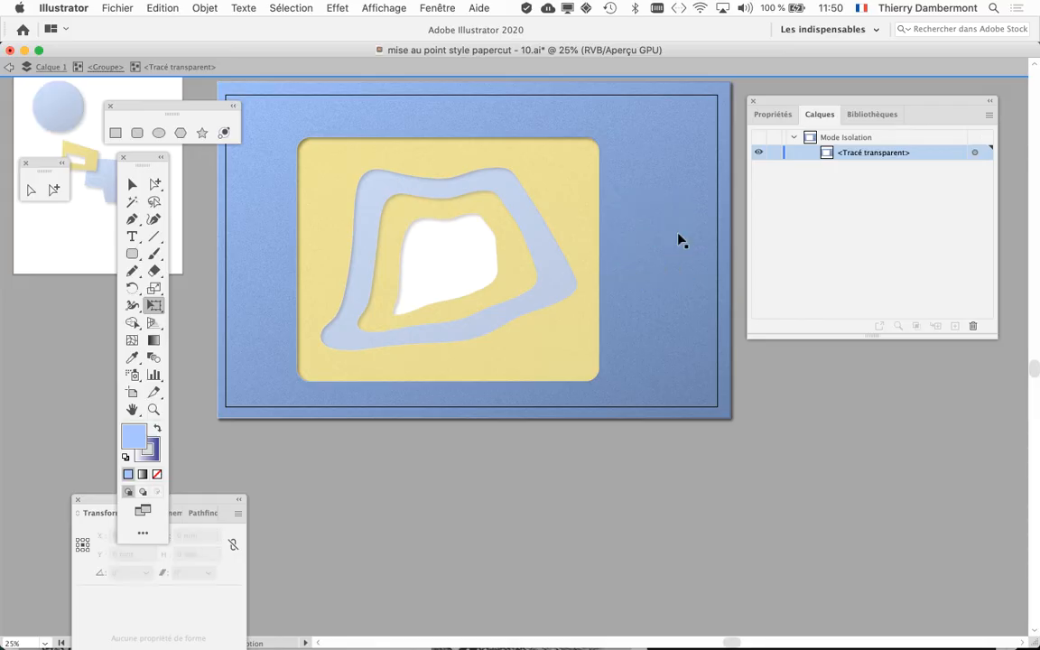
pyautogui.press('super+z')
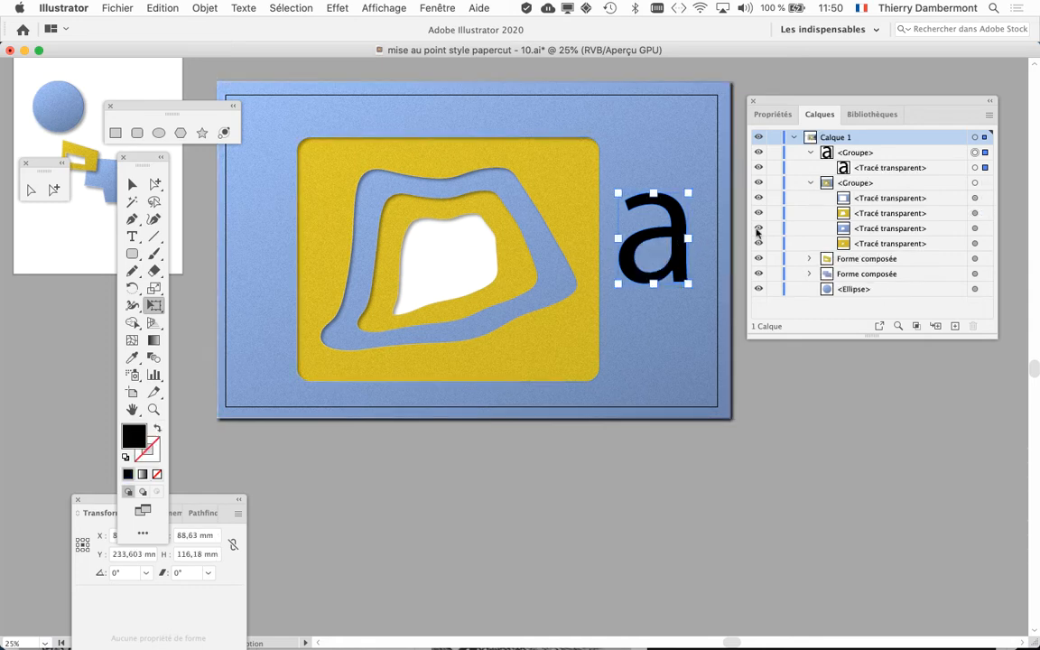
# Step: Cut the compound path of the outlined letter "a" from its group
pyautogui.press('a')
pyautogui.press('v')
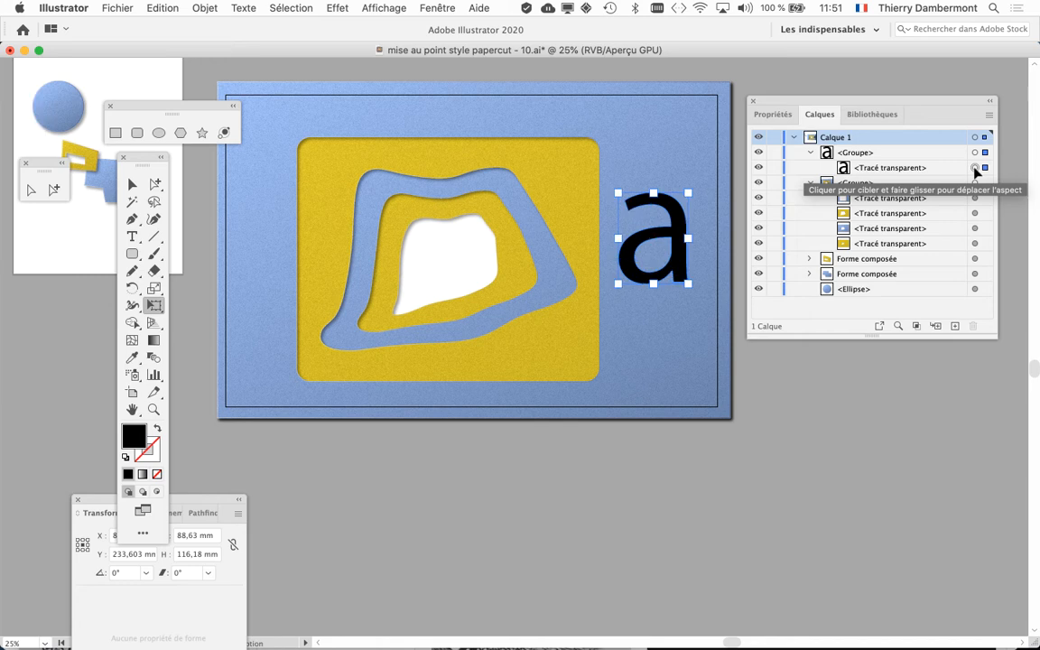
pyautogui.press('Delete')
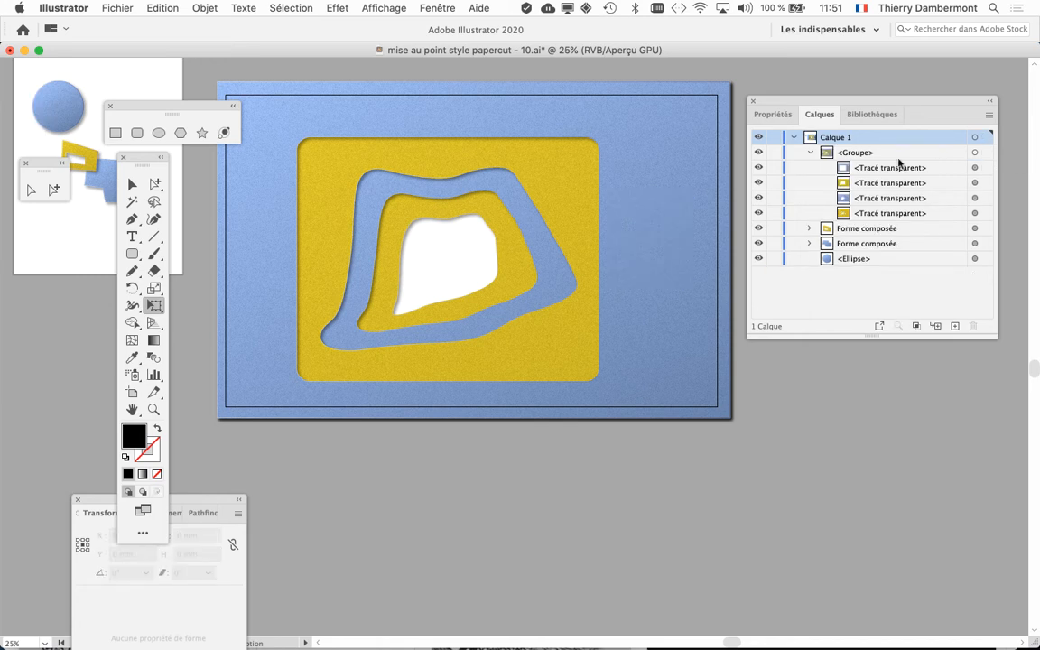
# Step: Paste the cut letter in place inside the isolated topmost blue compound path and return to the artwork group level
pyautogui.click(975, 169)
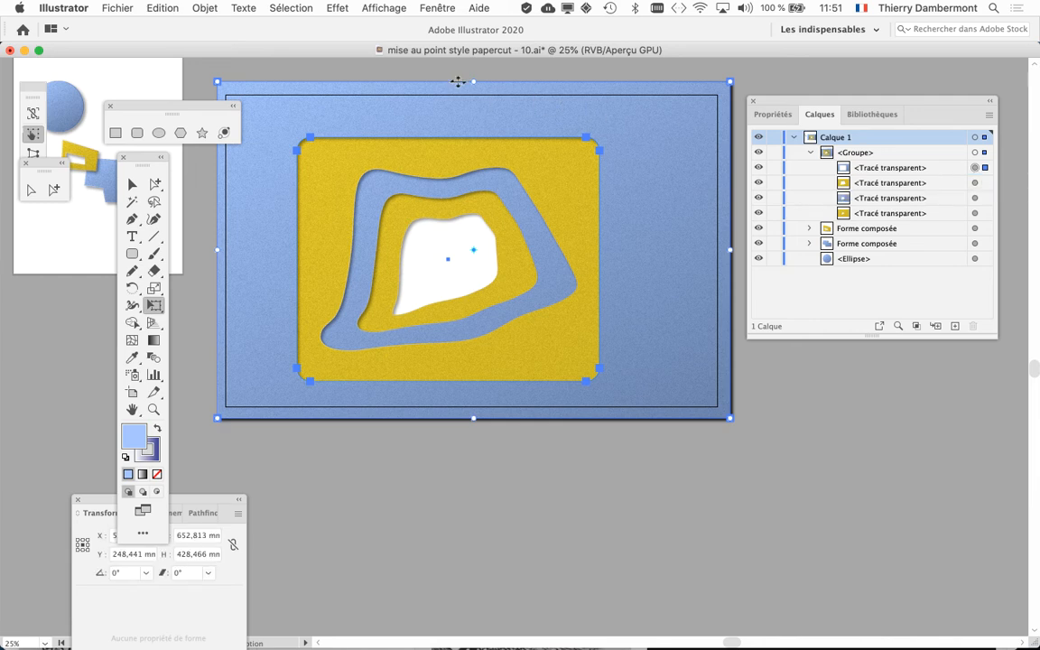
pyautogui.rightClick(495, 82)
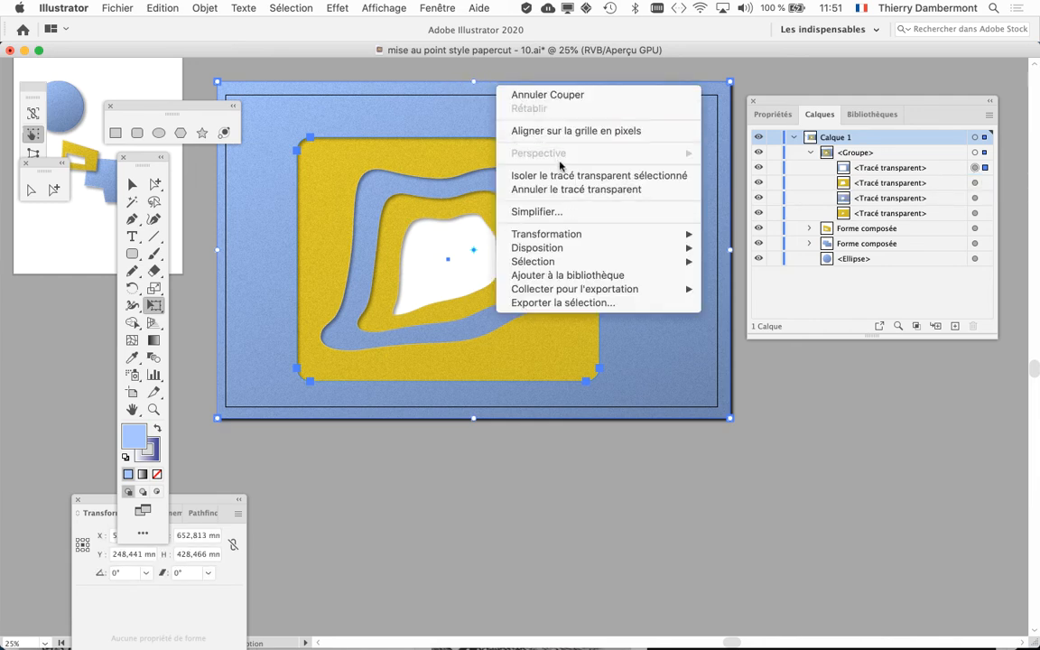
pyautogui.click(566, 177)
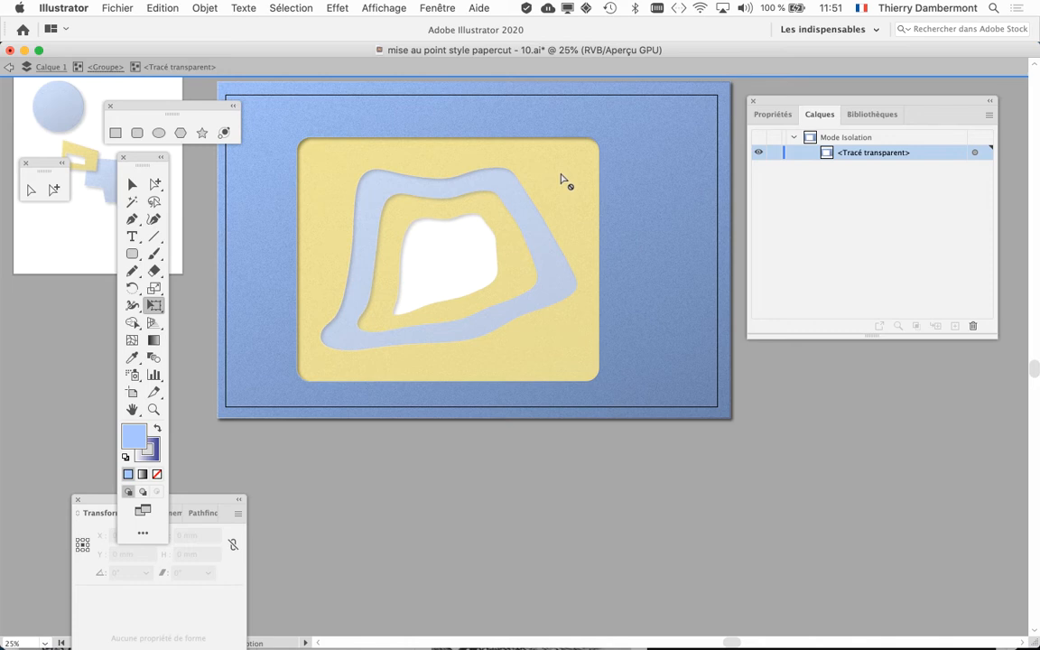
pyautogui.click(155, 8)
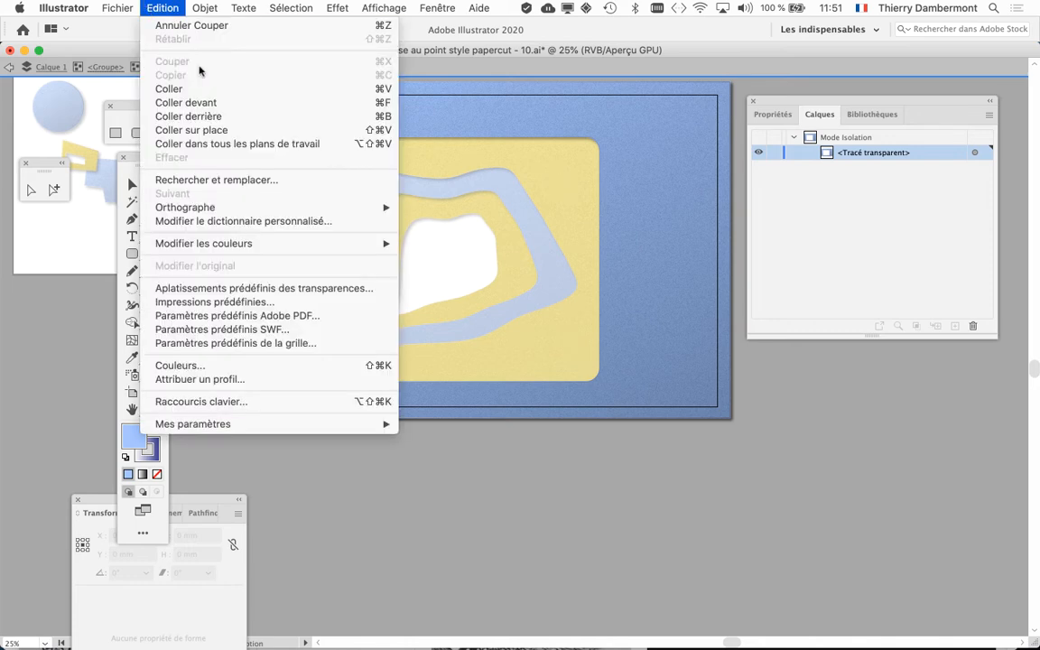
pyautogui.click(229, 128)
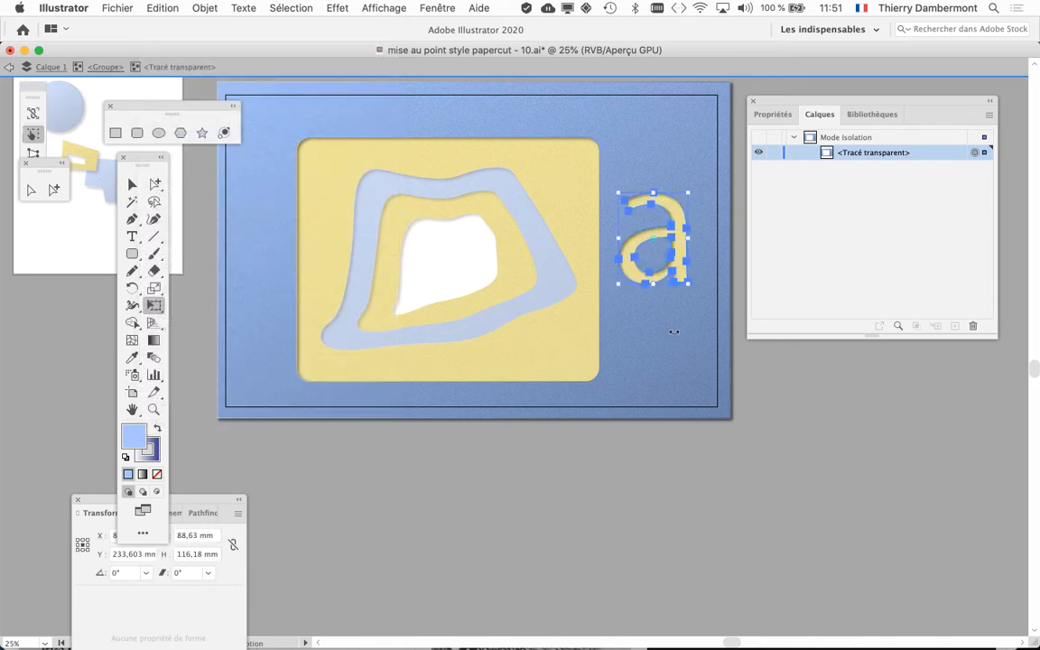
pyautogui.scroll(1, 672, 305)
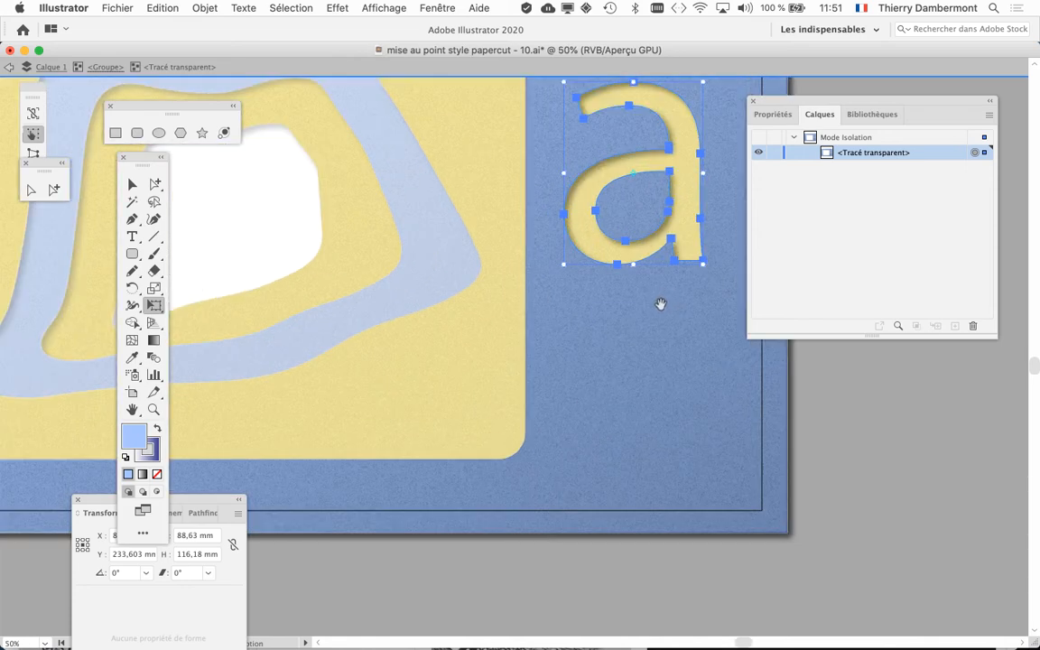
pyautogui.scroll(3, 661, 304)
pyautogui.scroll(2, 691, 280)
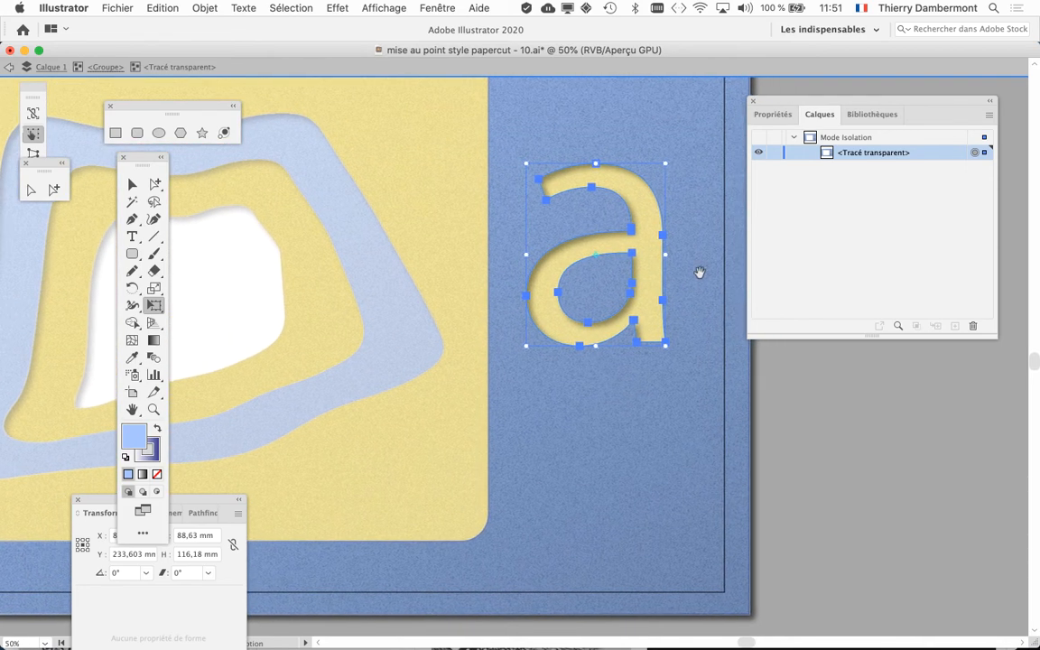
pyautogui.scroll(1, 697, 272)
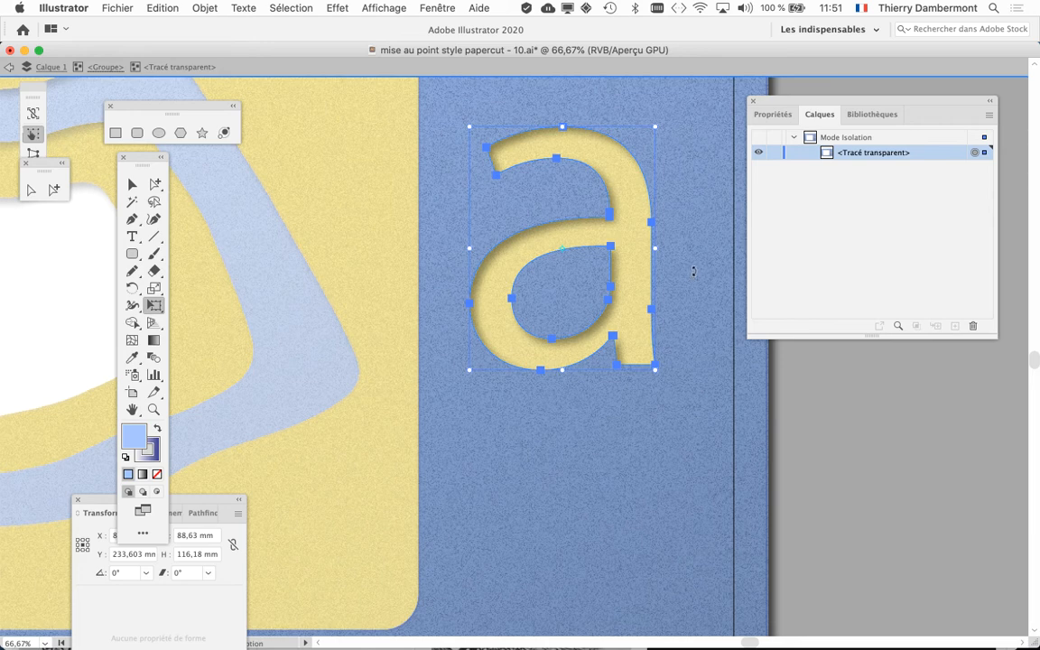
pyautogui.scroll(-3, 693, 271)
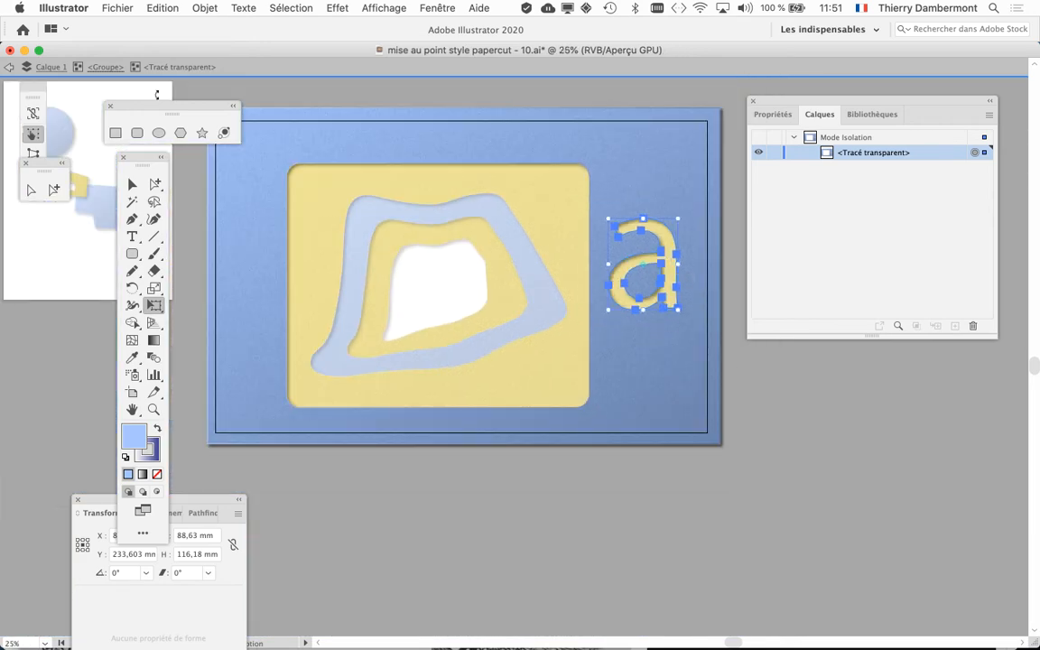
pyautogui.click(8, 69)
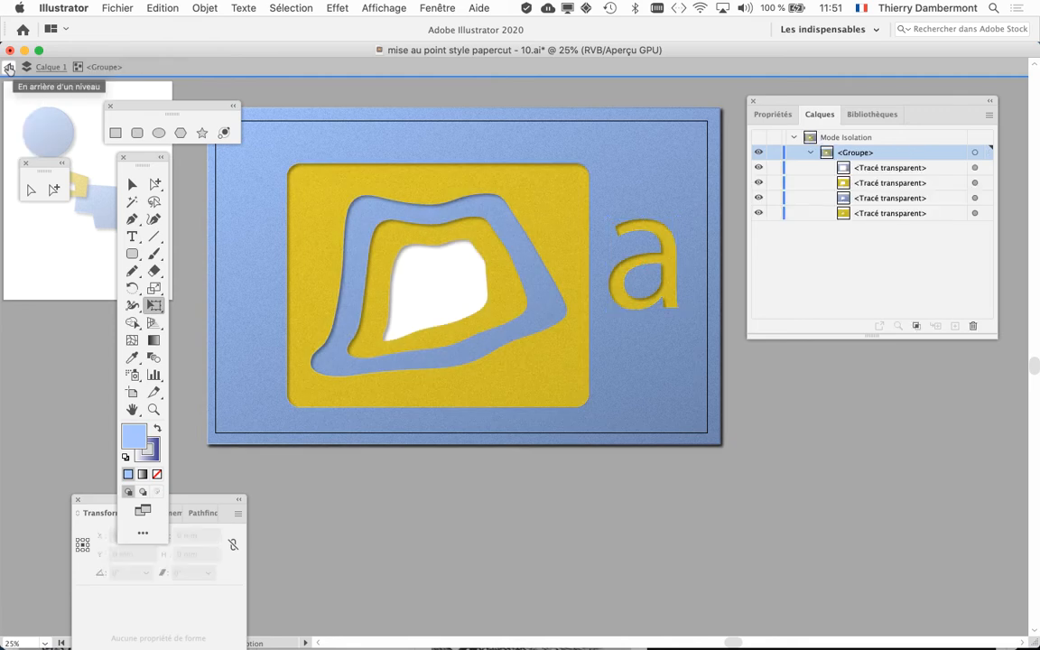
# Step: Select the outer and inner contours of the cut-out "a" with the Group Selection tool and move them lower in the blue area
pyautogui.scroll(2, 661, 303)
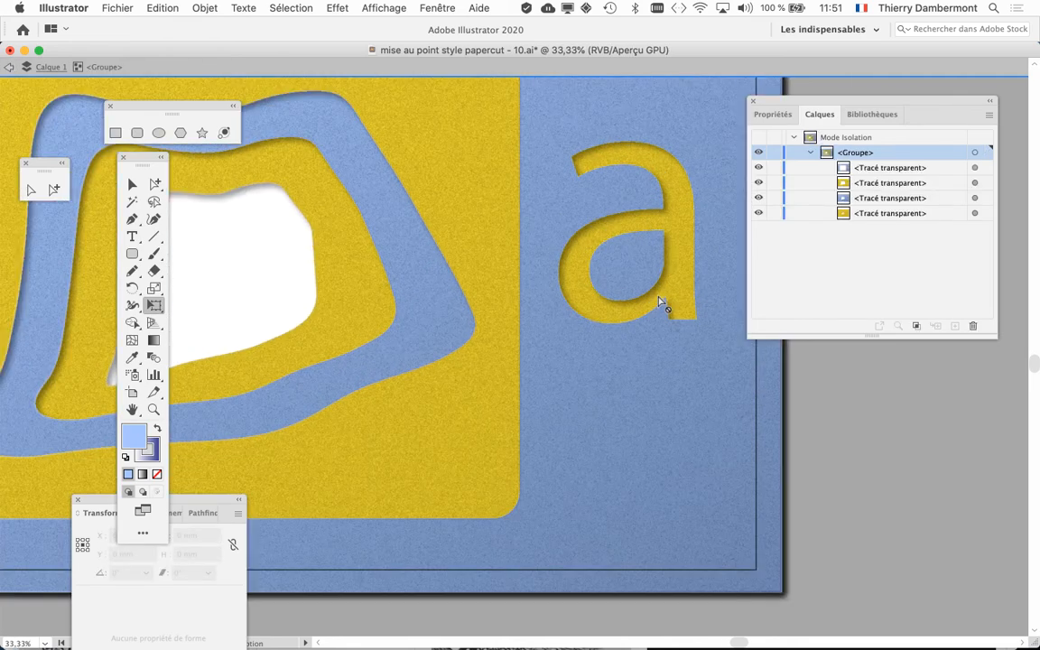
pyautogui.scroll(-1, 662, 303)
pyautogui.scroll(-1, 661, 304)
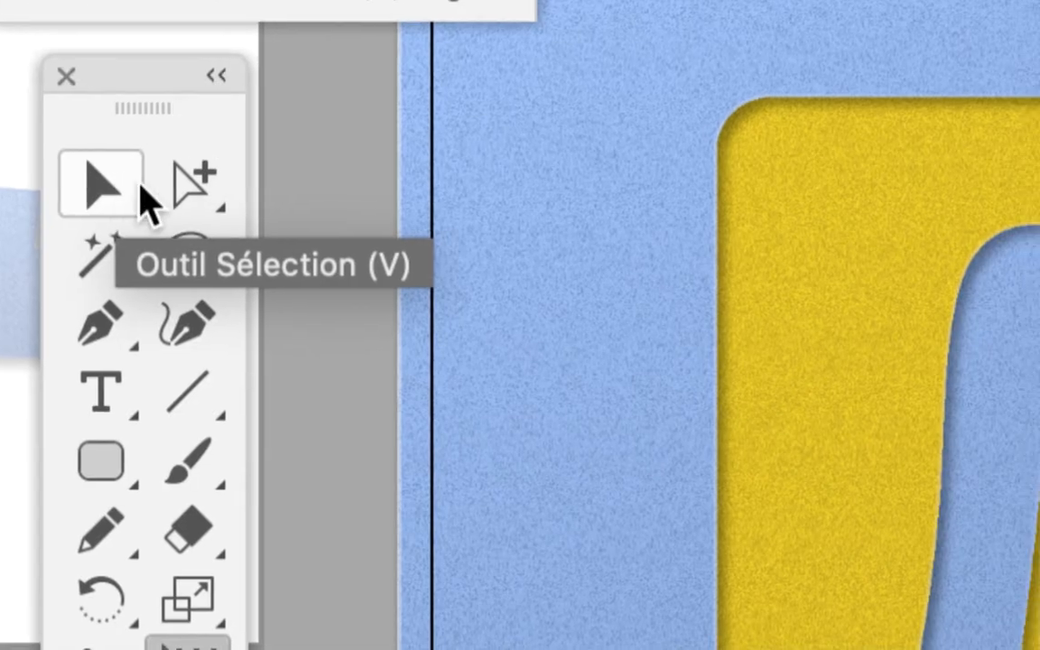
pyautogui.click(190, 187)
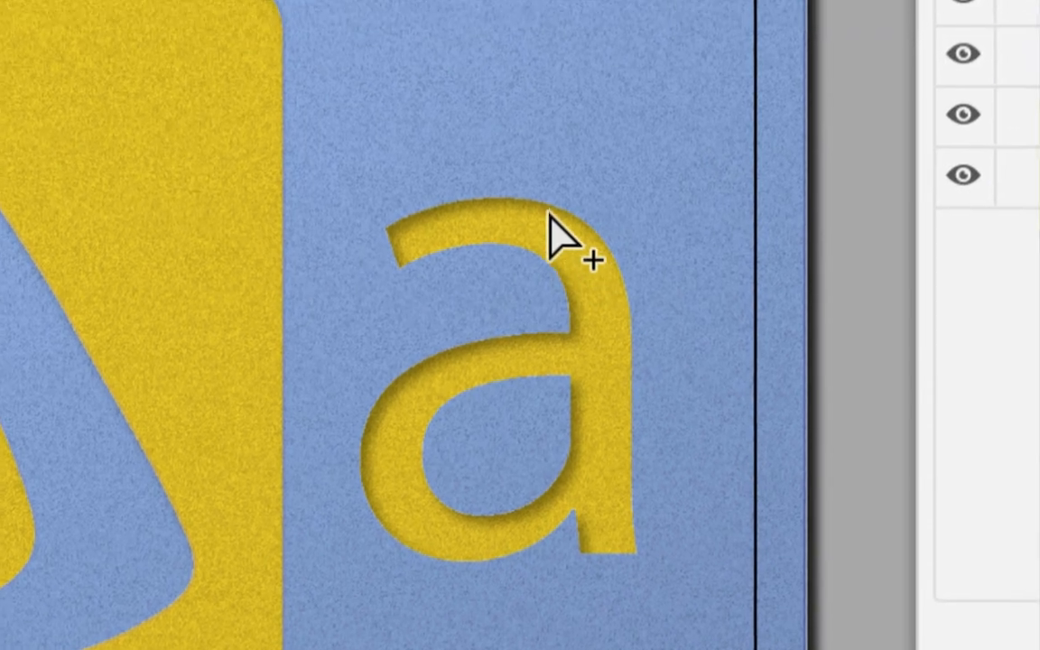
pyautogui.click(776, 188)
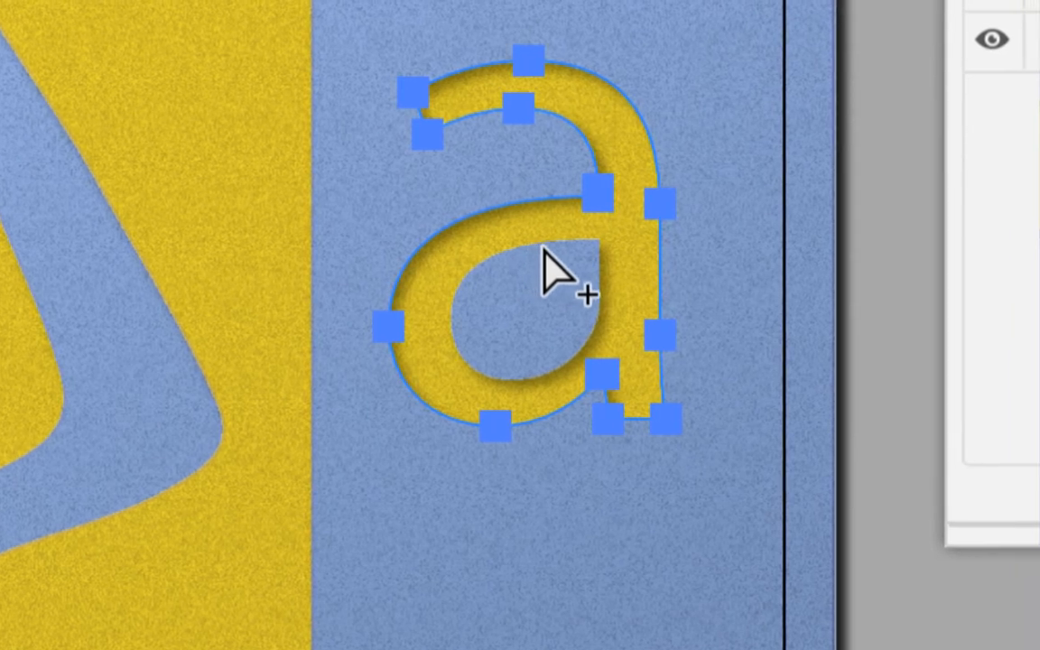
pyautogui.keyDown('shift'); pyautogui.click(543, 245); pyautogui.keyUp('shift')
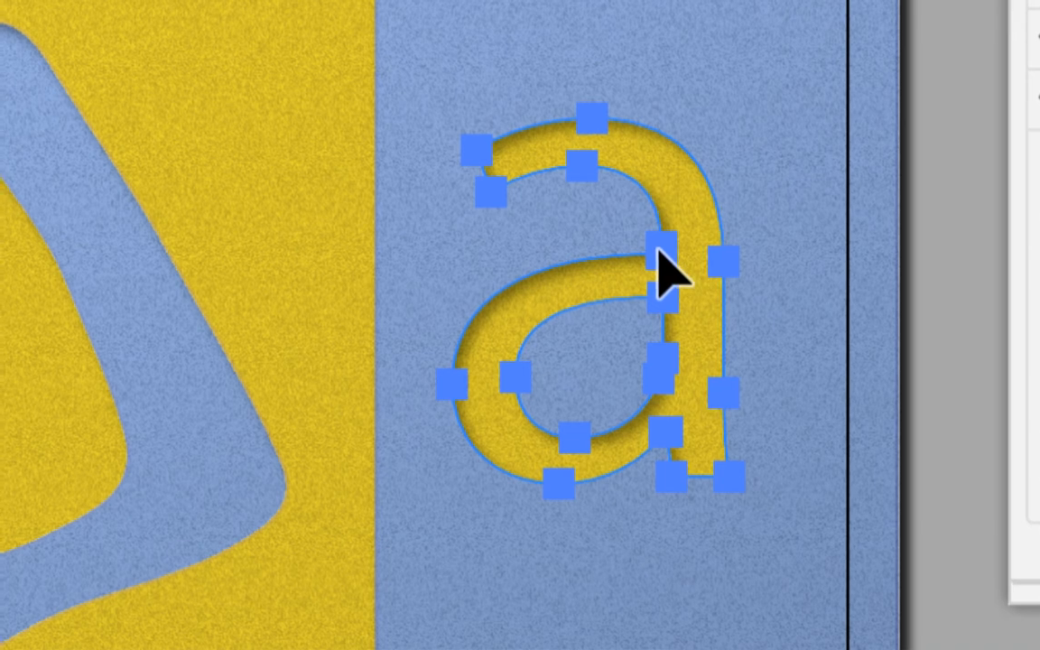
pyautogui.moveTo(660, 248); pyautogui.dragTo(669, 34)
pyautogui.moveTo(664, 212); pyautogui.dragTo(667, 325)
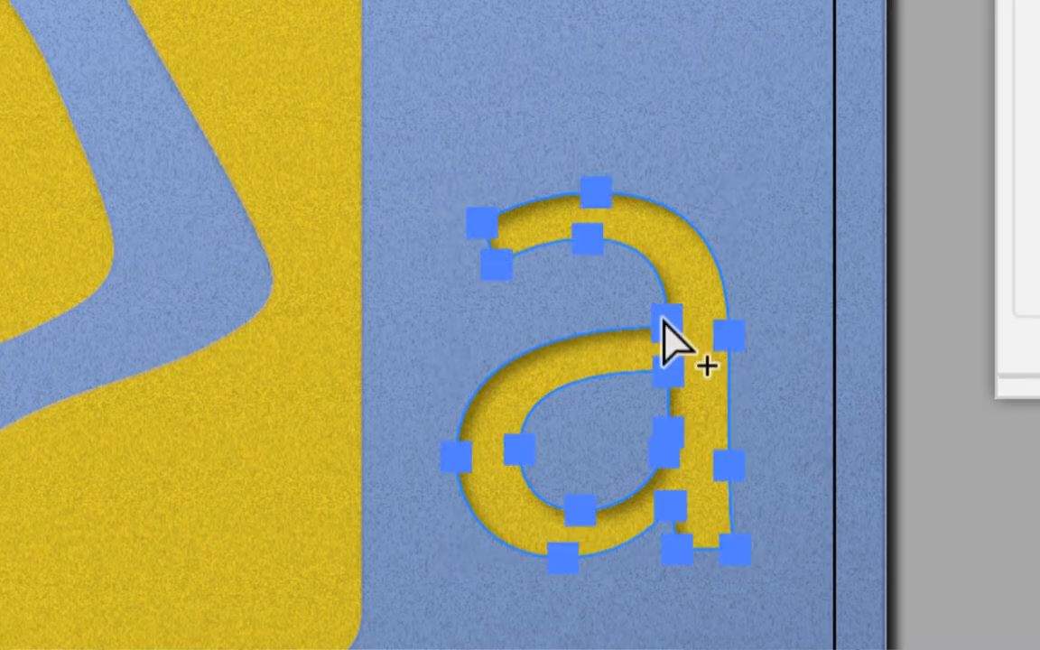
# Step: Extend the selection to the whole blue compound path, try moving it upward, and undo the move
pyautogui.click(664, 319)
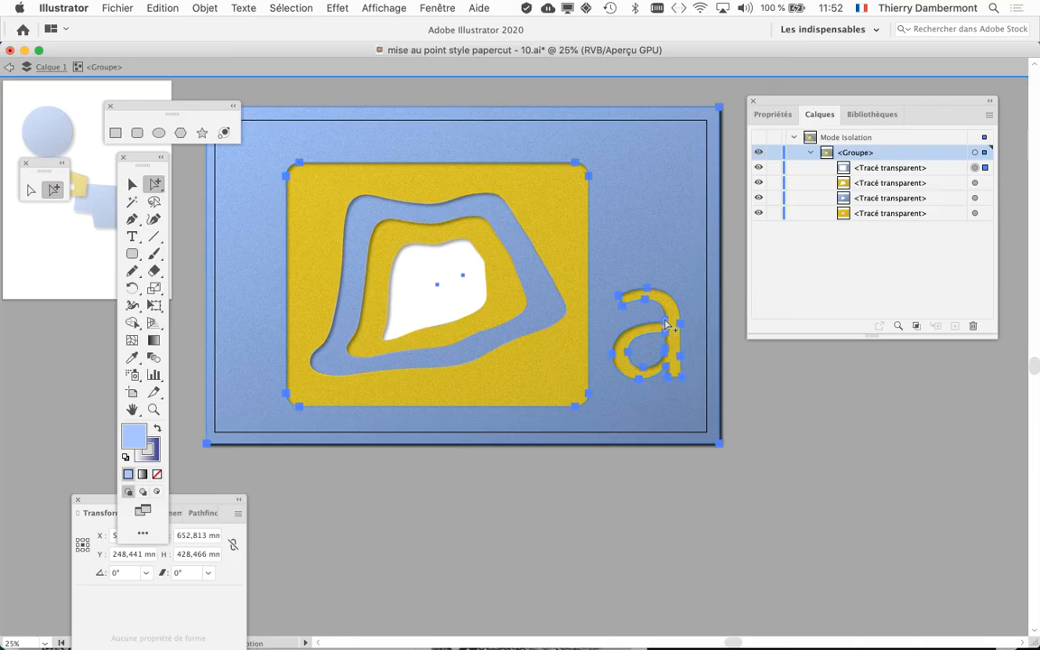
pyautogui.moveTo(666, 321); pyautogui.dragTo(670, 237)
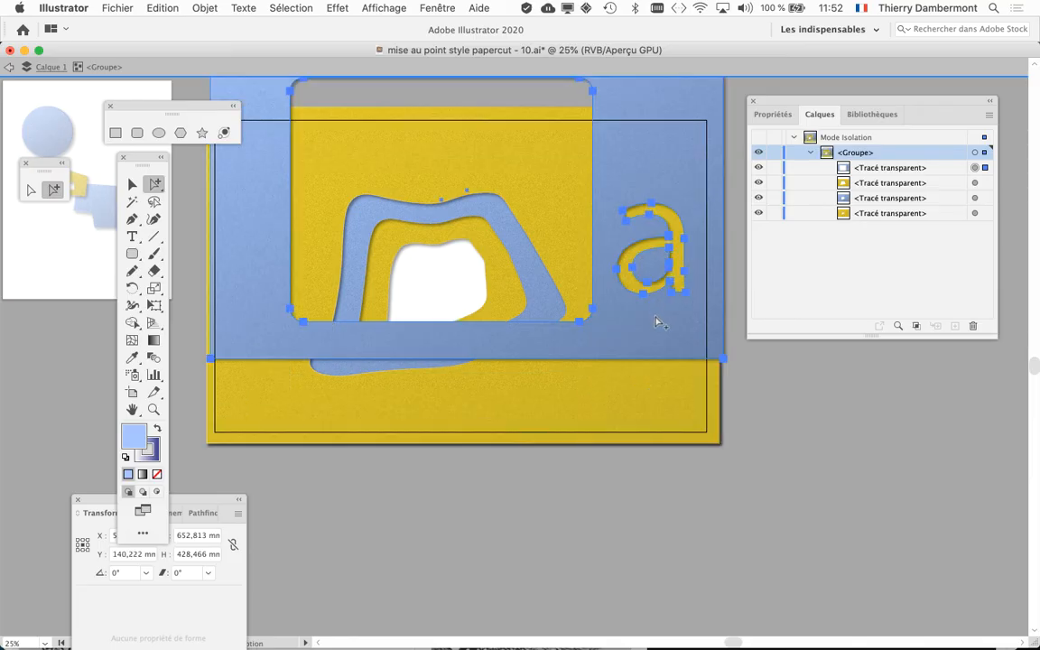
pyautogui.press('super+z')
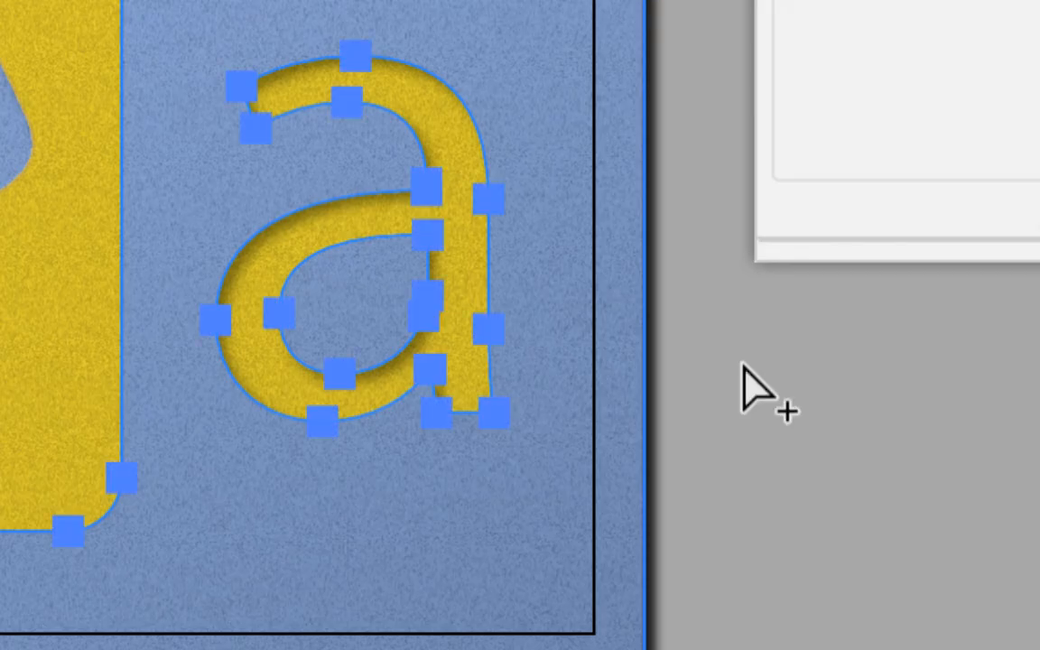
# Step: Clear the selection and reselect only the outer and inner contours of the cut-out "a"
pyautogui.click(744, 368)
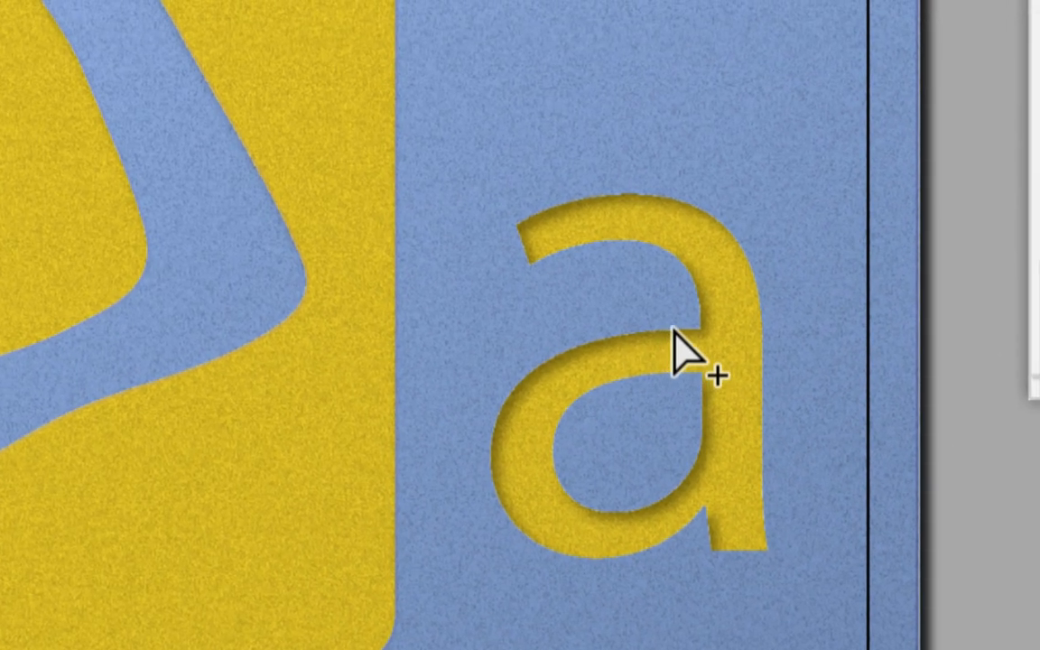
pyautogui.click(676, 332)
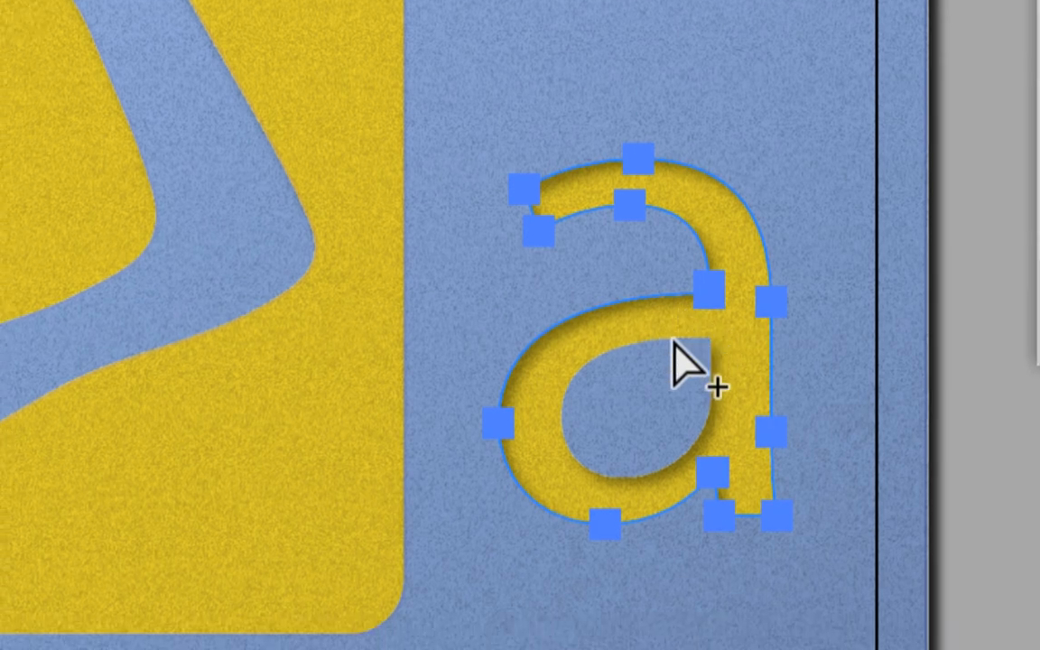
pyautogui.click(662, 374)
pyautogui.click(671, 339)
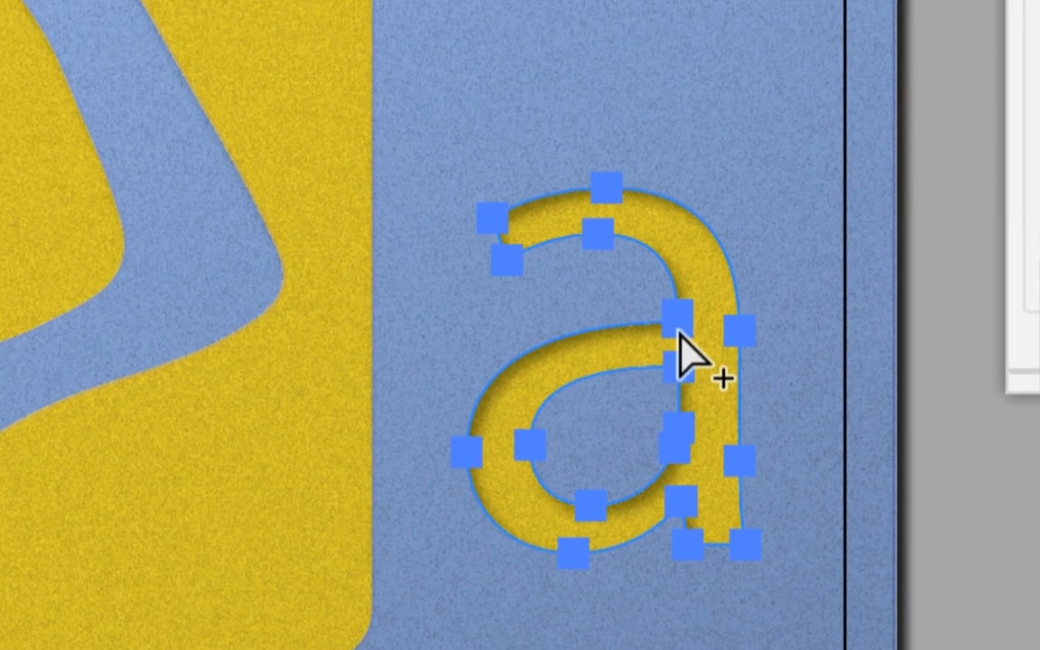
# Step: Move both contours of the cut-out "a" around the blue area, leave them beside the yellow square's lower-right corner, and clear the selection
pyautogui.moveTo(679, 327); pyautogui.dragTo(680, 256)
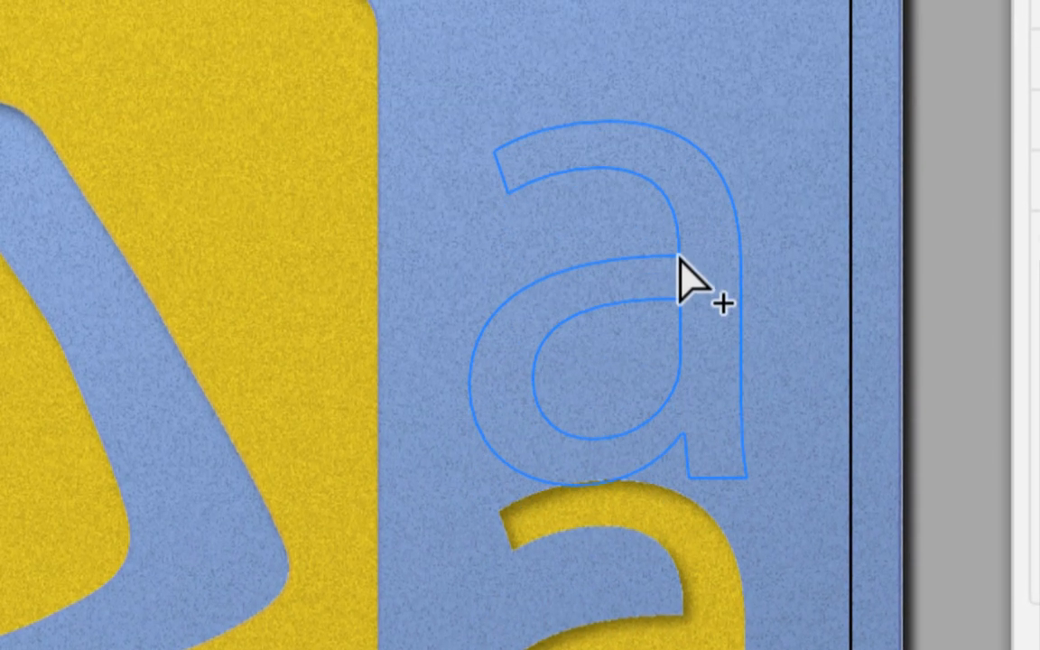
pyautogui.press('alt+super+8')
pyautogui.click(680, 239)
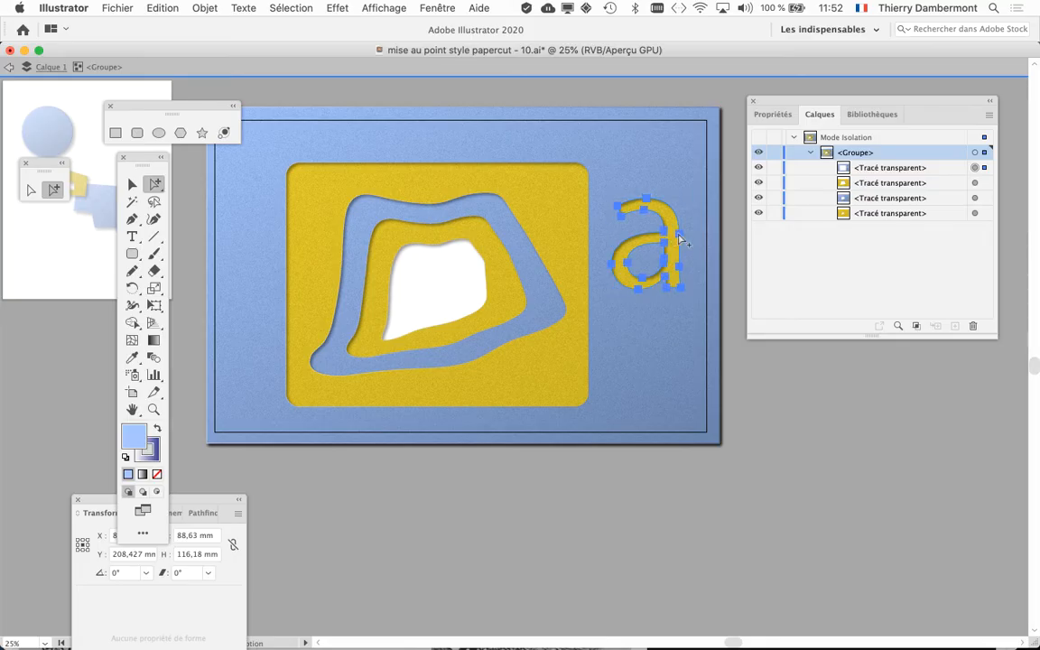
pyautogui.moveTo(669, 233); pyautogui.dragTo(659, 207)
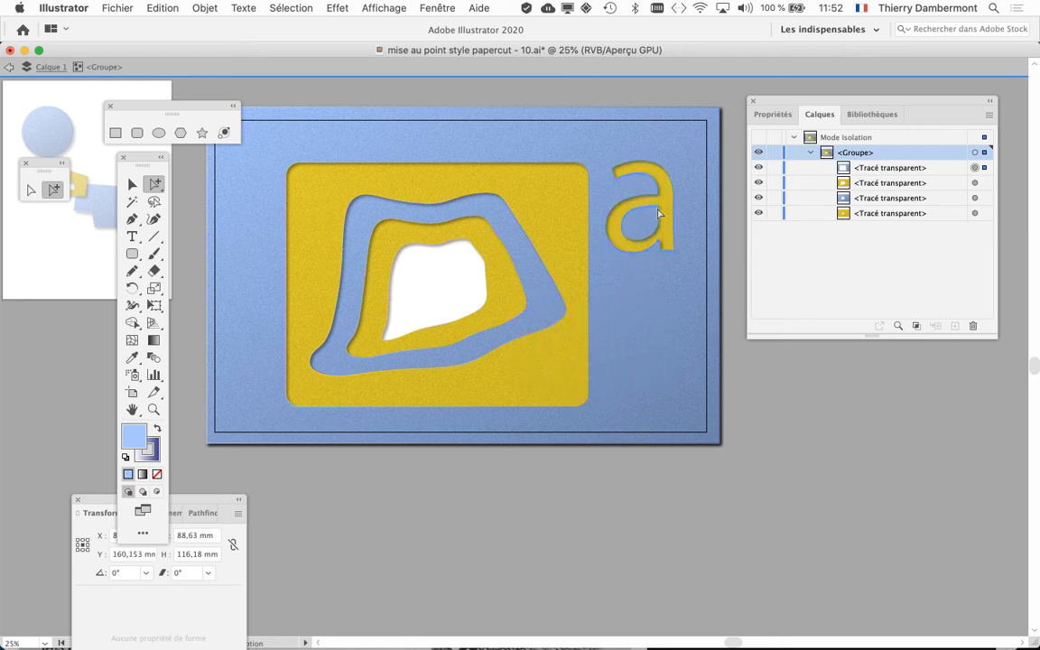
pyautogui.moveTo(657, 340); pyautogui.dragTo(658, 341)
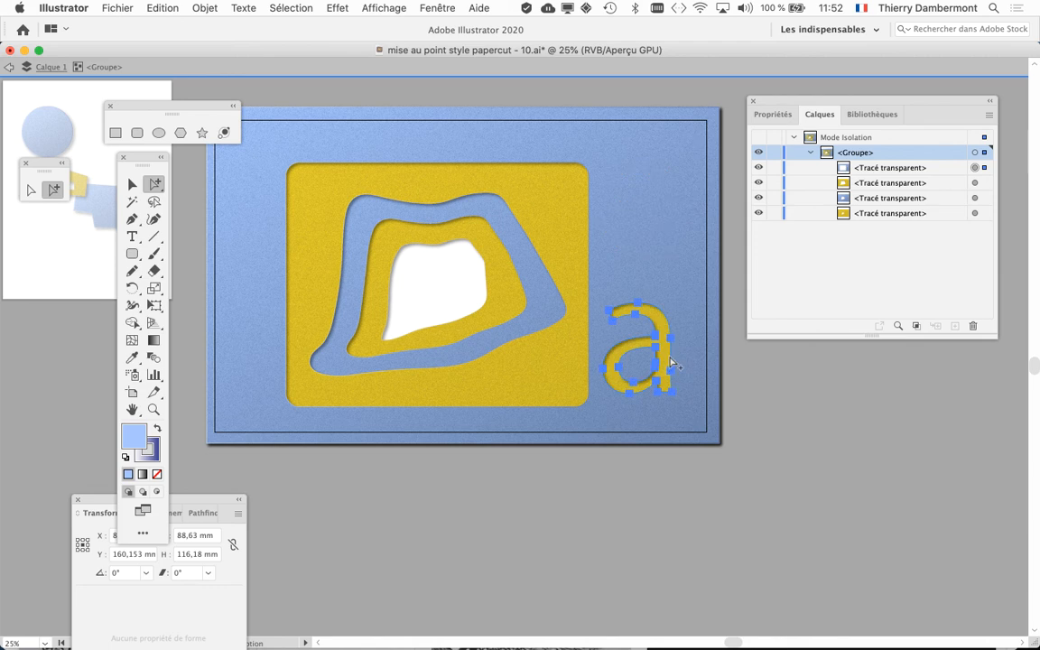
pyautogui.click(778, 452)
# Step: Save the document under the new name "mise au point style papercut - 11.ai" in the same folder, accepting the save options
pyautogui.click(115, 7)
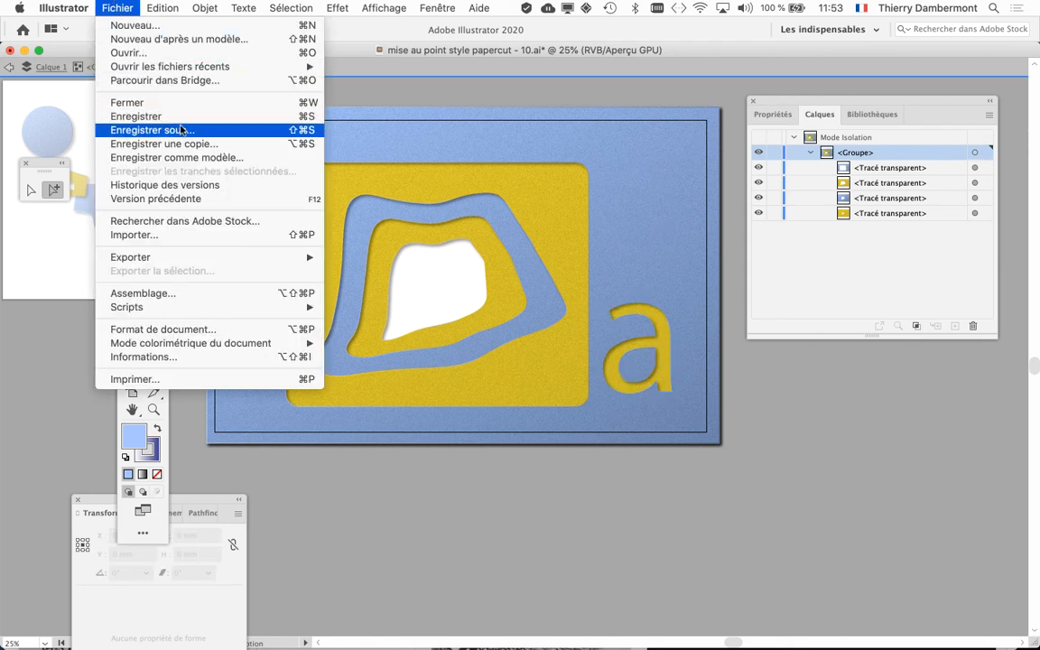
pyautogui.click(176, 127)
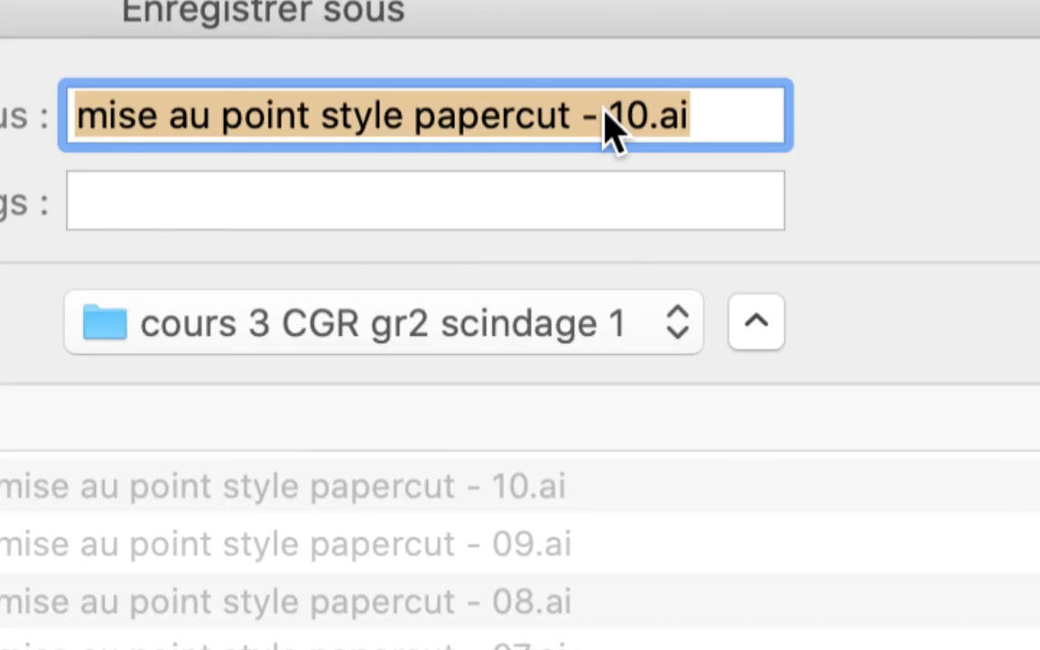
pyautogui.moveTo(623, 126); pyautogui.dragTo(647, 127)
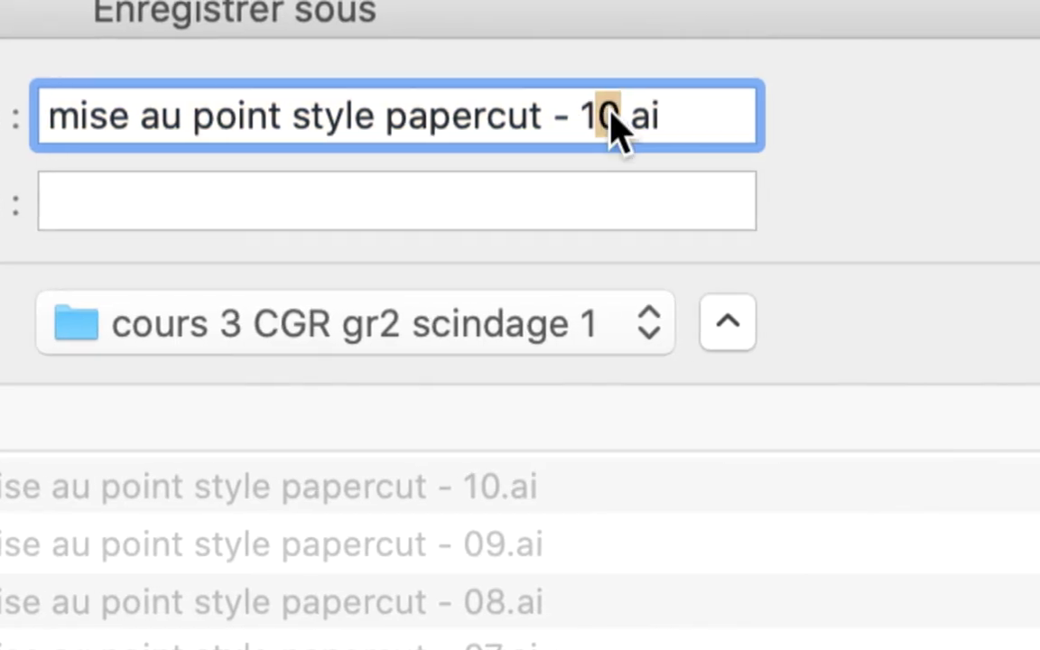
pyautogui.write('1')
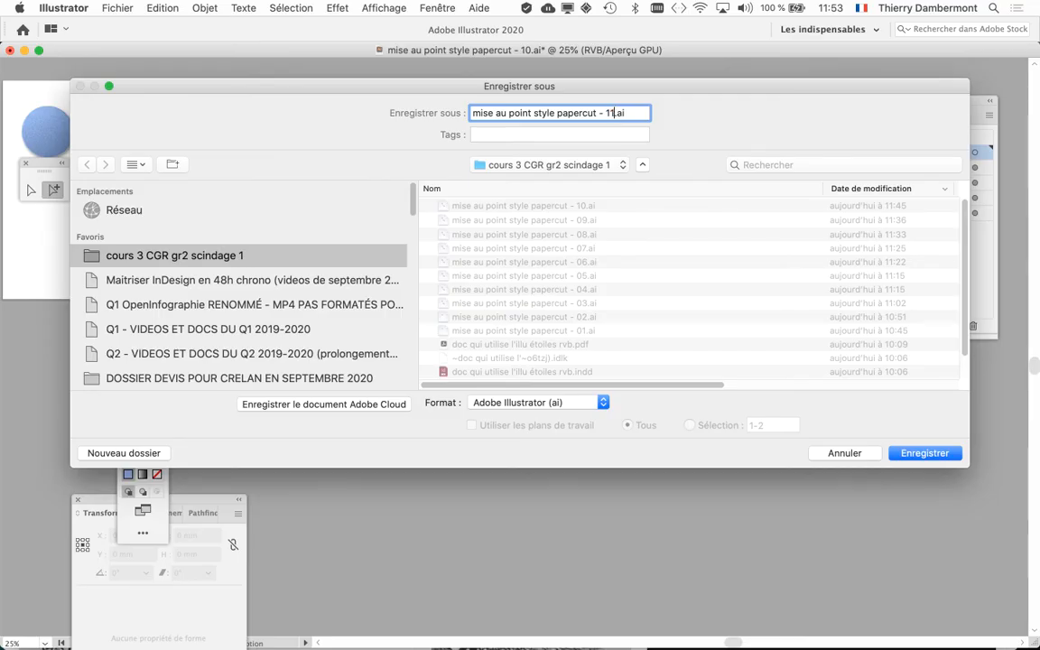
pyautogui.click(930, 454)
pyautogui.click(834, 534)
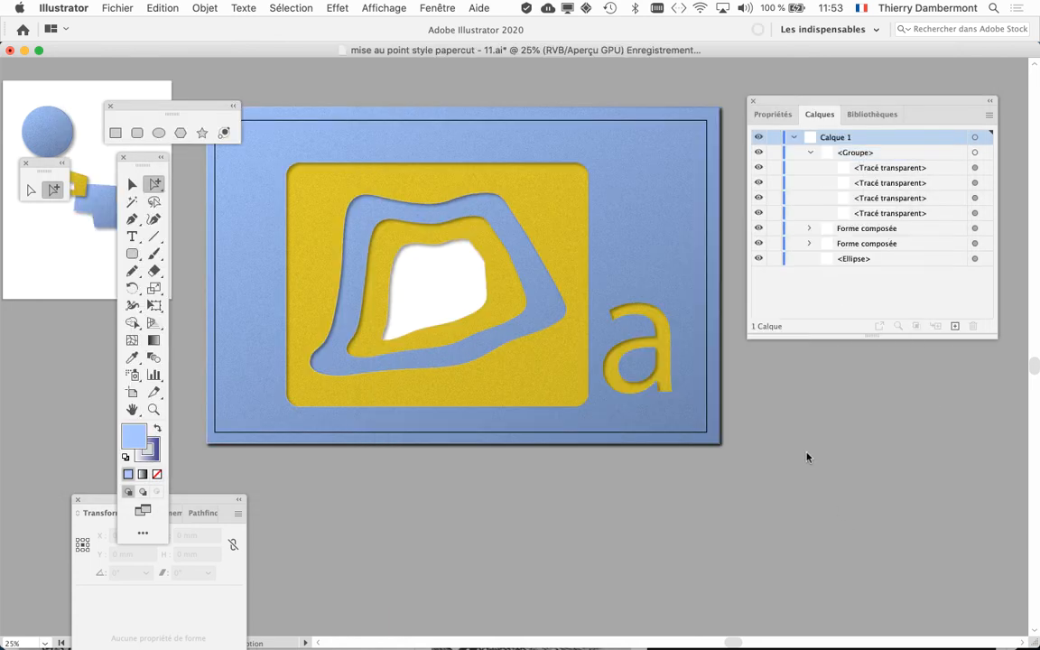